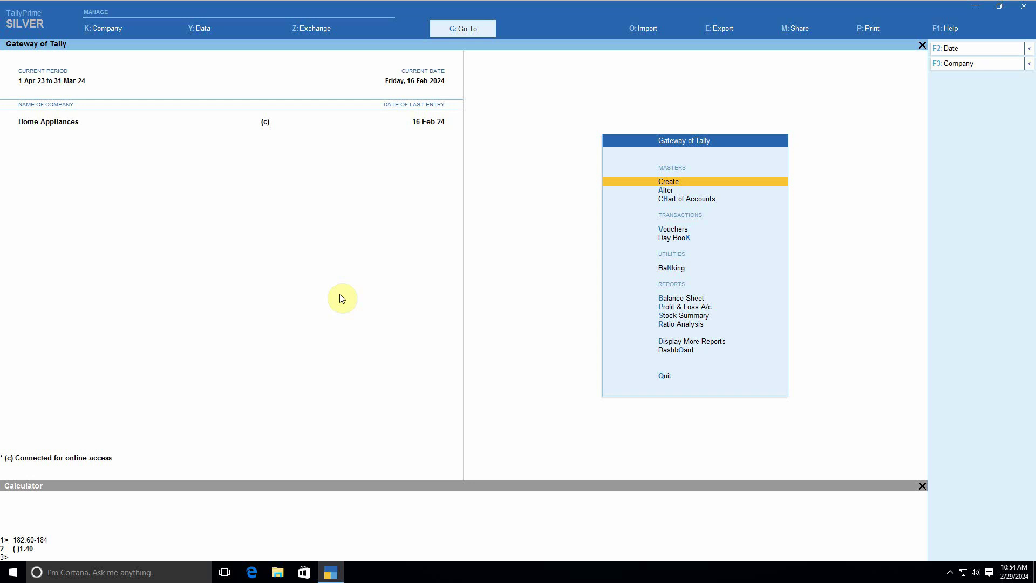
# Open the ledger vouchers report for the factory rent landlord's account
pyautogui.press('d')
pyautogui.write('a')
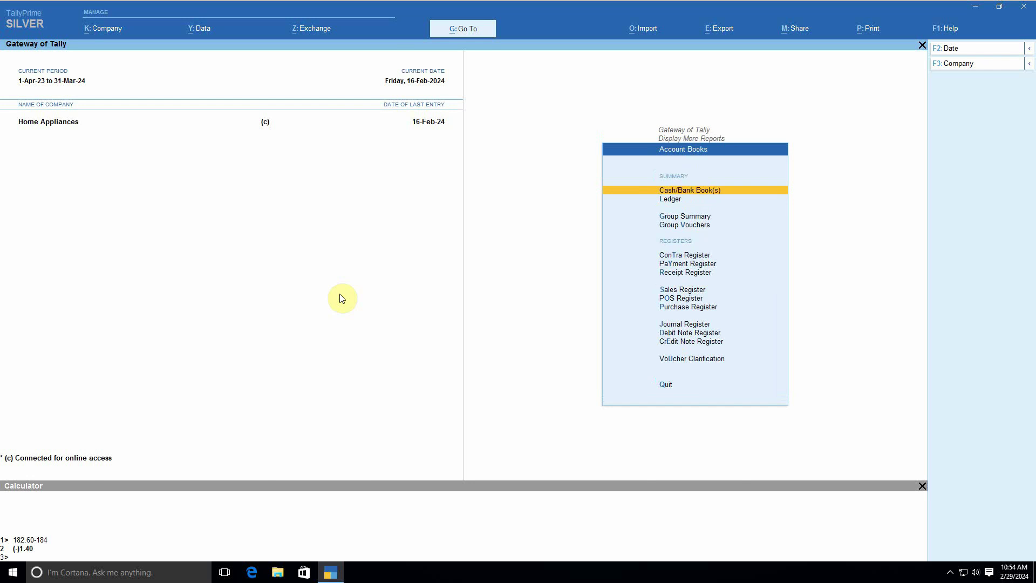
pyautogui.write('l')
pyautogui.write('Rama')
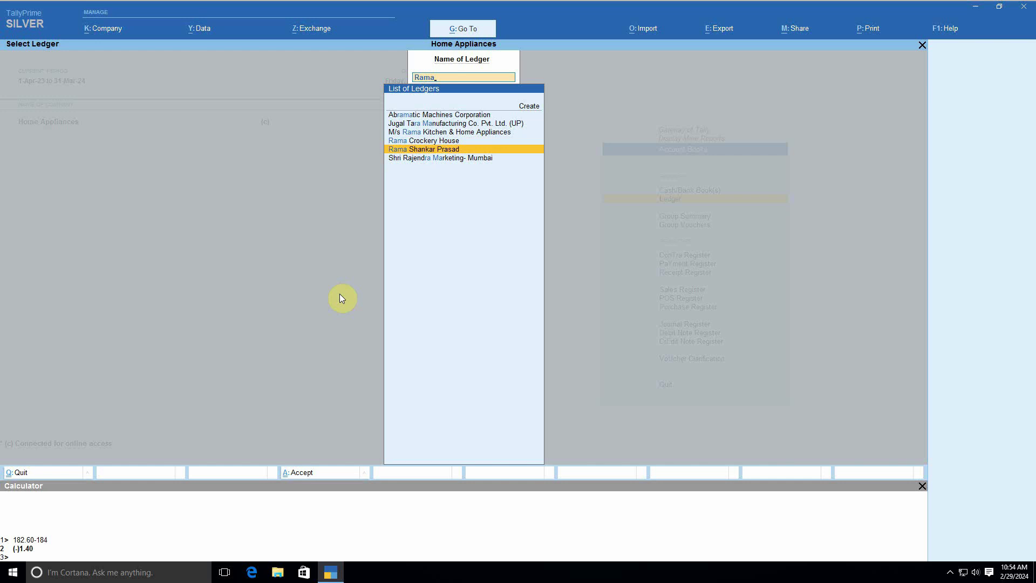
pyautogui.press('Return')
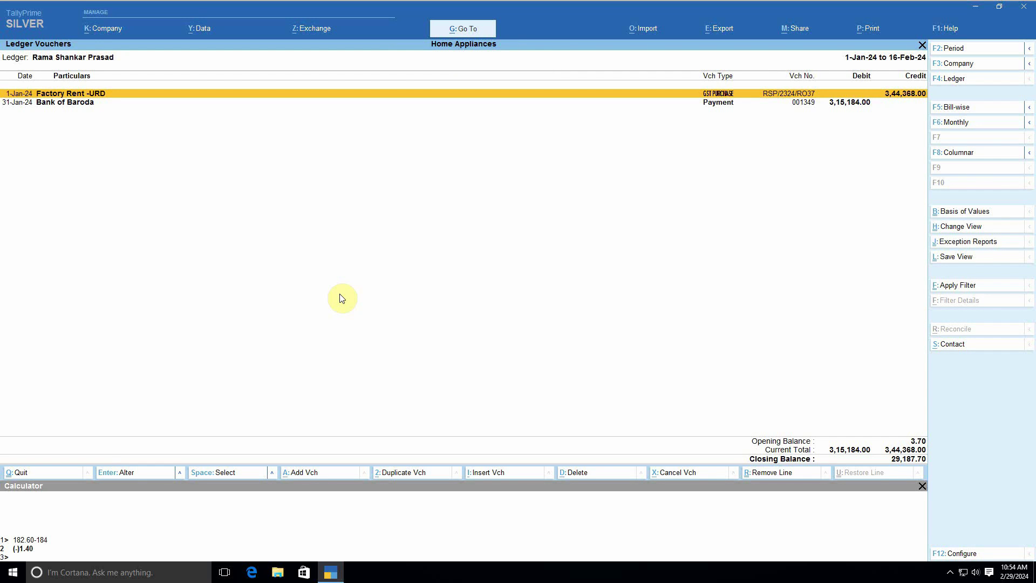
# Look over the Factory Rent -URD GST purchase voucher and return to the ledger vouchers
pyautogui.press('Return')
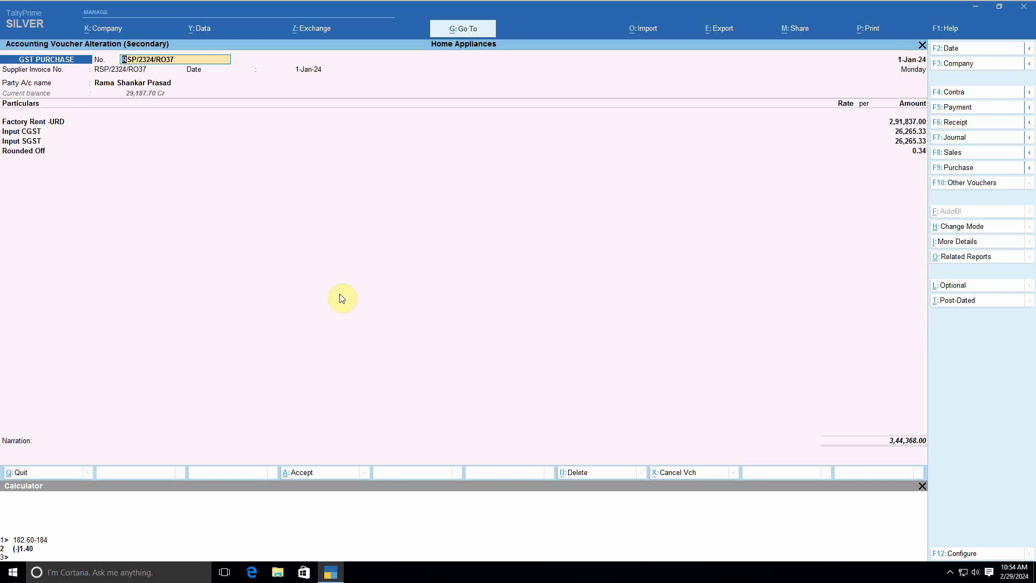
pyautogui.click(264, 239)
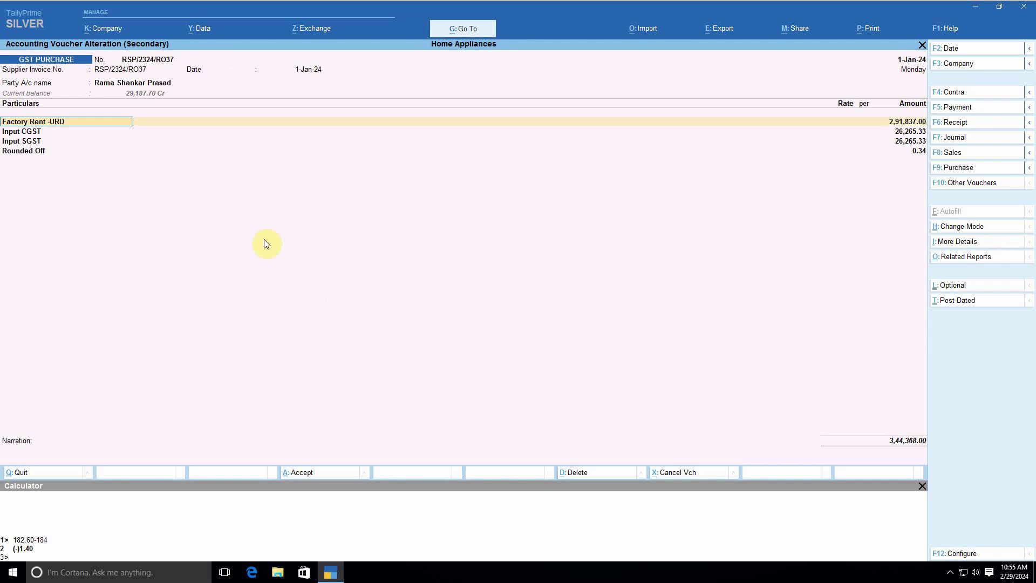
pyautogui.press('Escape')
pyautogui.press('Escape')
pyautogui.press('Return')
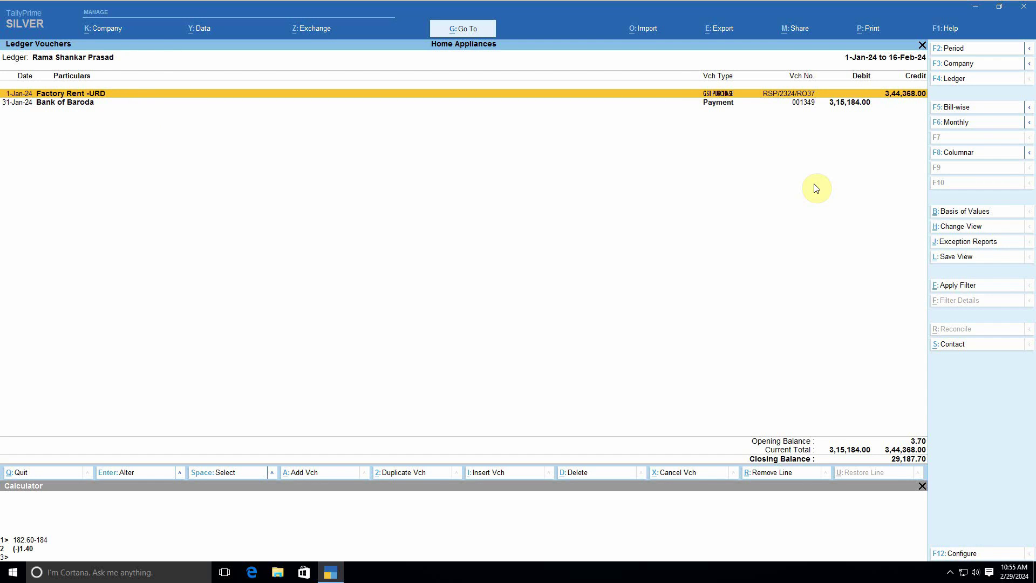
# Reopen the rent purchase voucher, calculate 10% of 291837 in the calculator, and quit the voucher
pyautogui.press('Return')
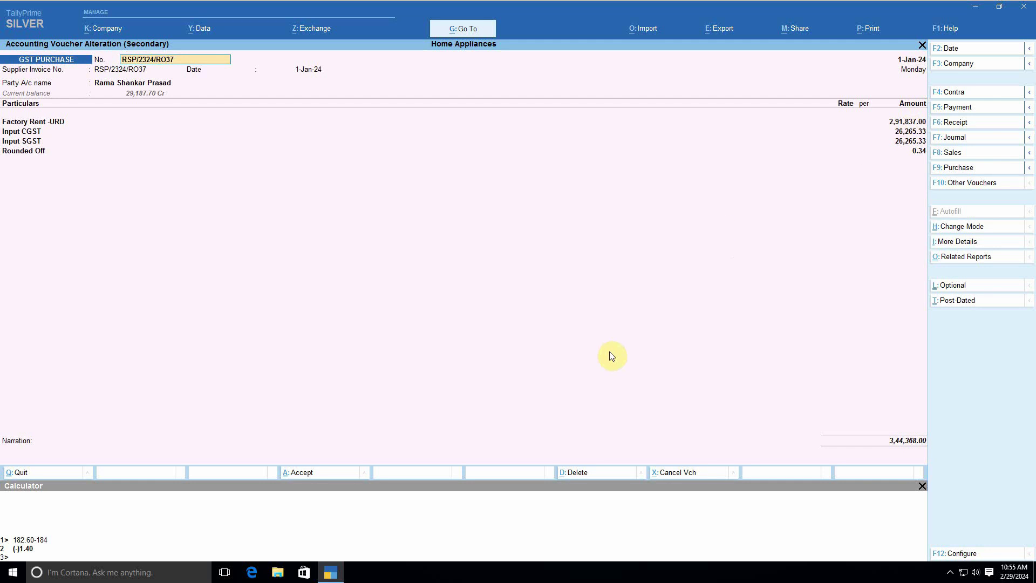
pyautogui.hotkey('ctrl', 'n')
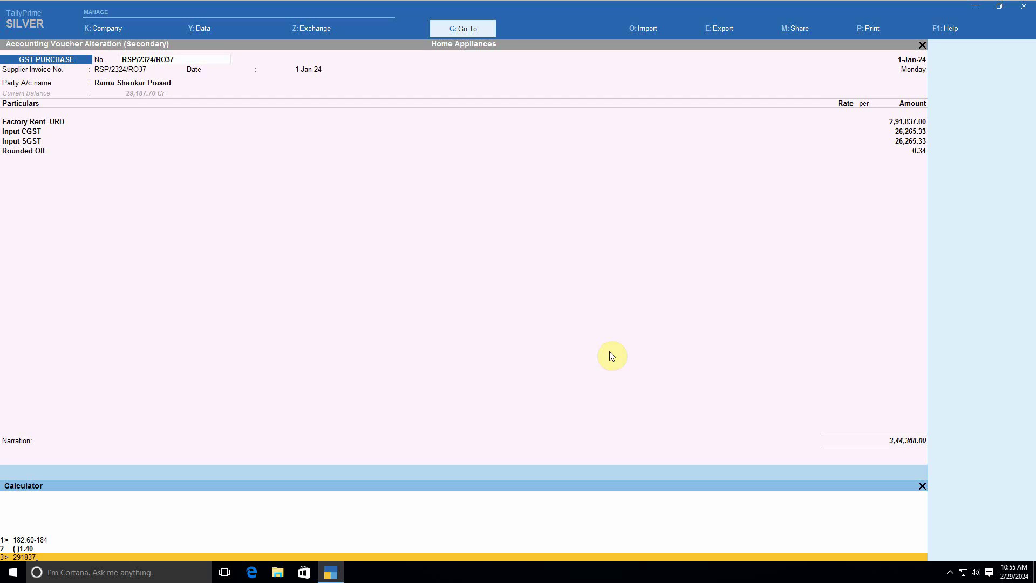
pyautogui.write('%')
pyautogui.press('Return')
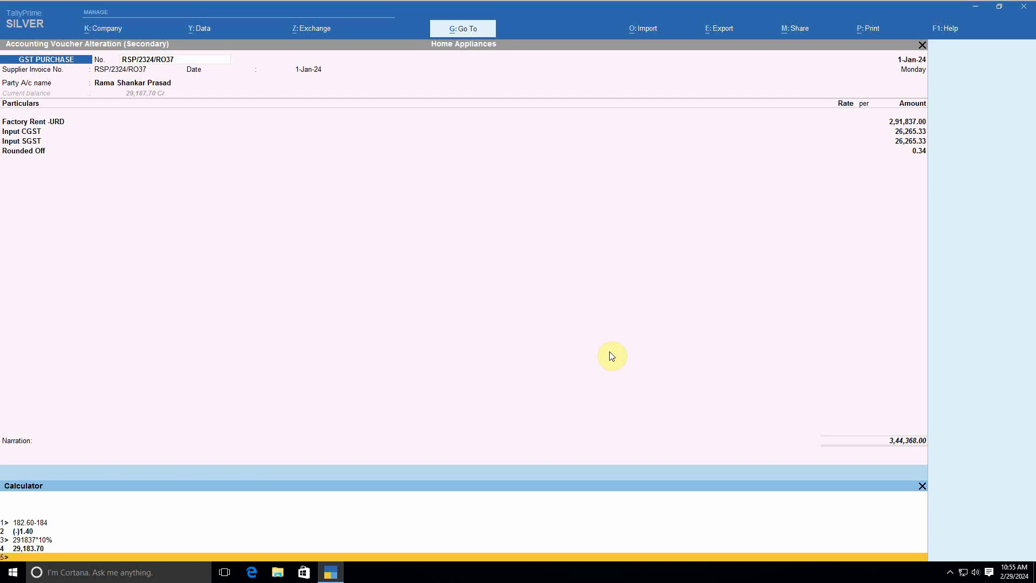
pyautogui.press('Escape')
pyautogui.press('Escape')
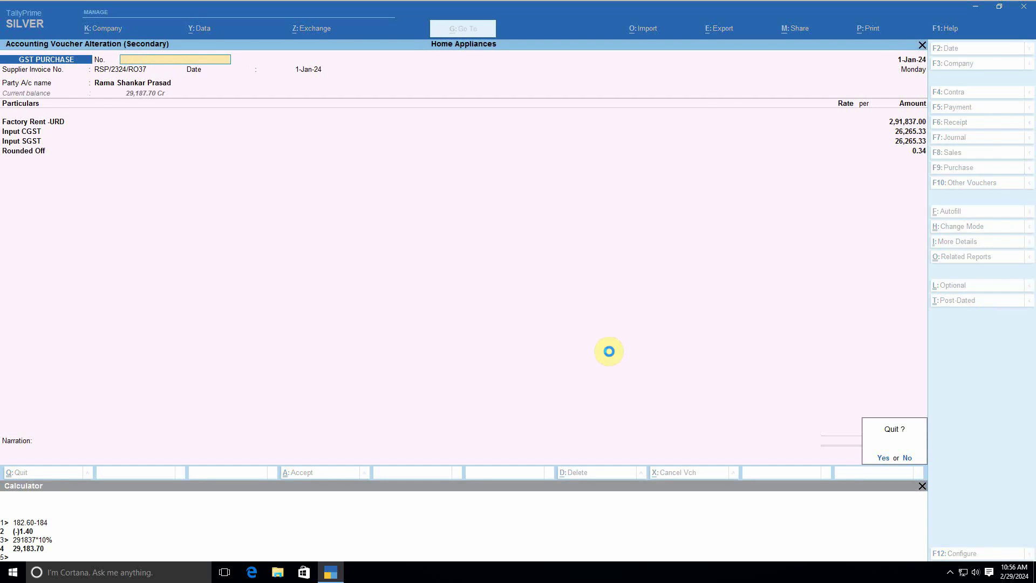
pyautogui.press('y')
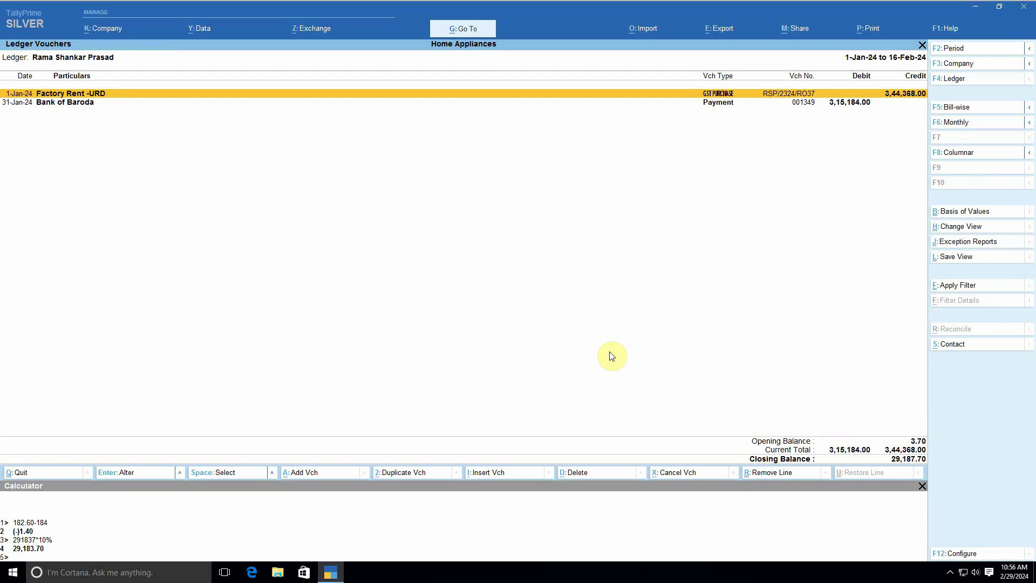
# Add a new Journal voucher from the ledger, with voucher class Not Applicable
pyautogui.hotkey('alt', 'a')
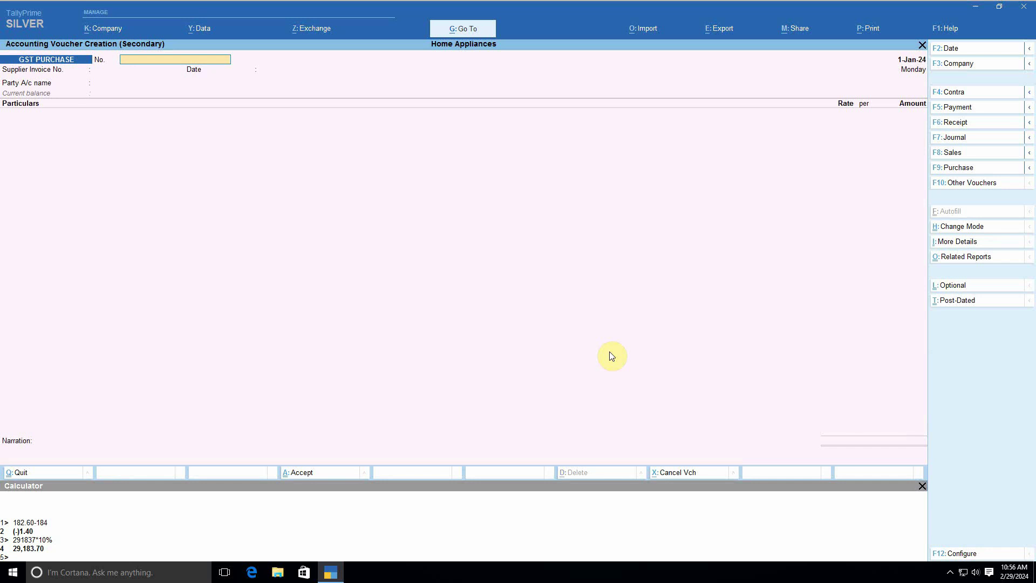
pyautogui.press('F7')
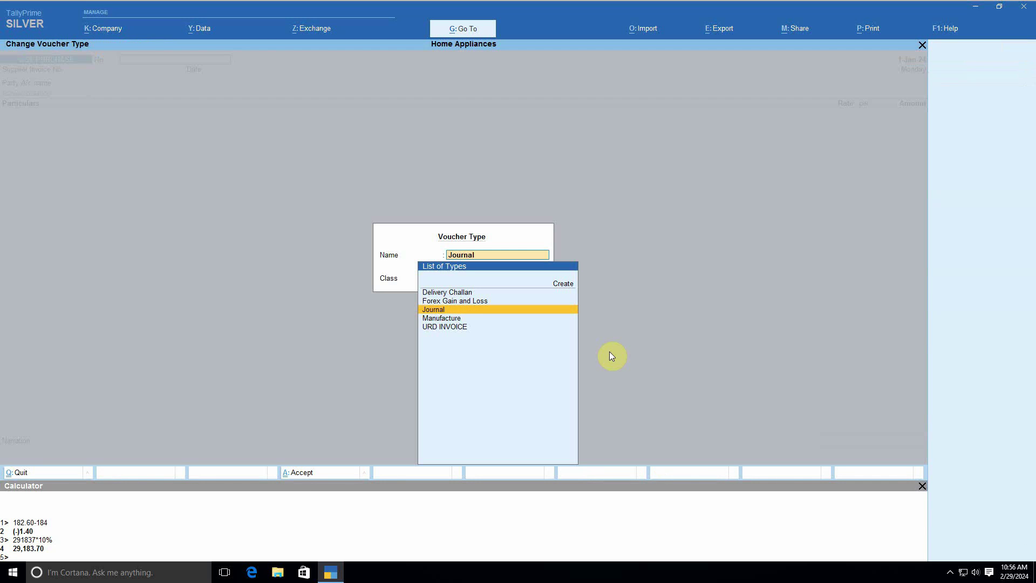
pyautogui.press('Return')
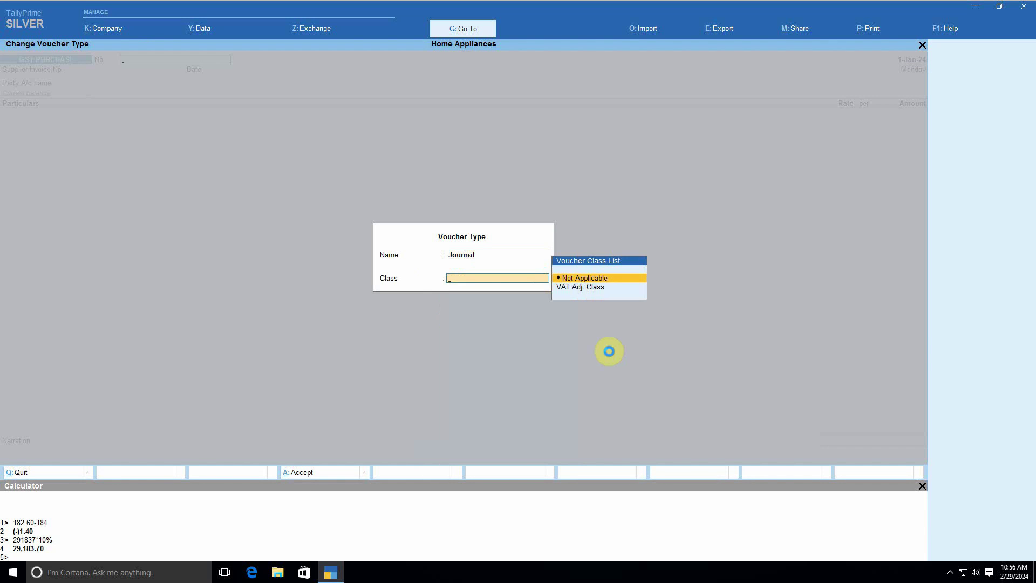
pyautogui.press('Return')
# Debit the landlord's ledger account with 29184 in the journal voucher
pyautogui.write('ram')
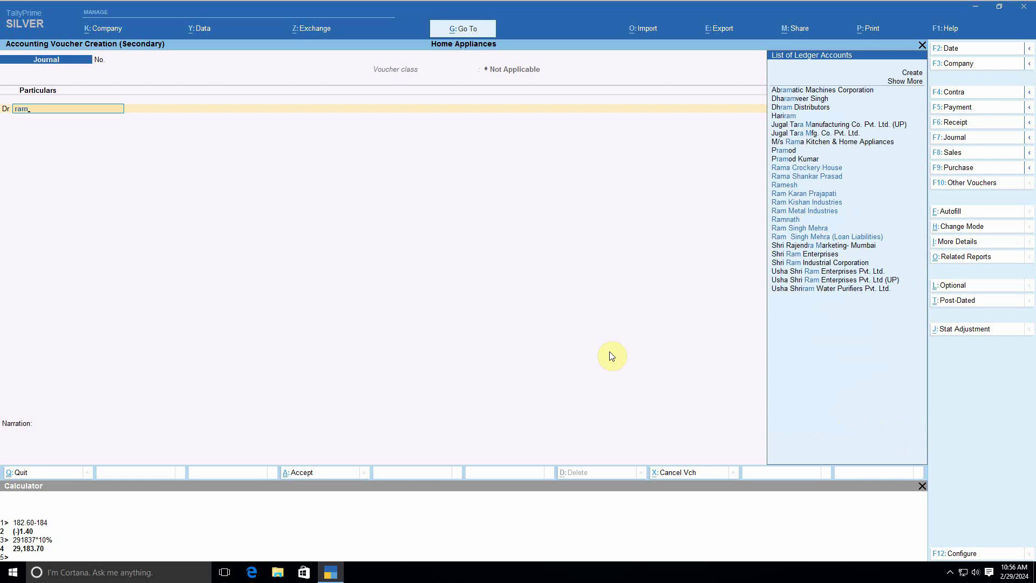
pyautogui.write(' s')
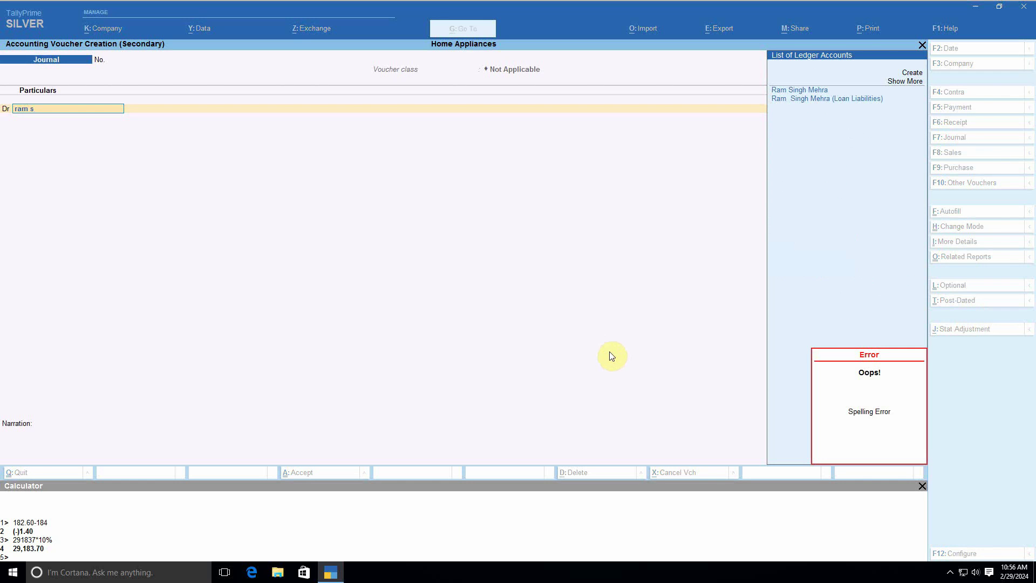
pyautogui.press('BackSpace')
pyautogui.press('BackSpace')
pyautogui.press('BackSpace')
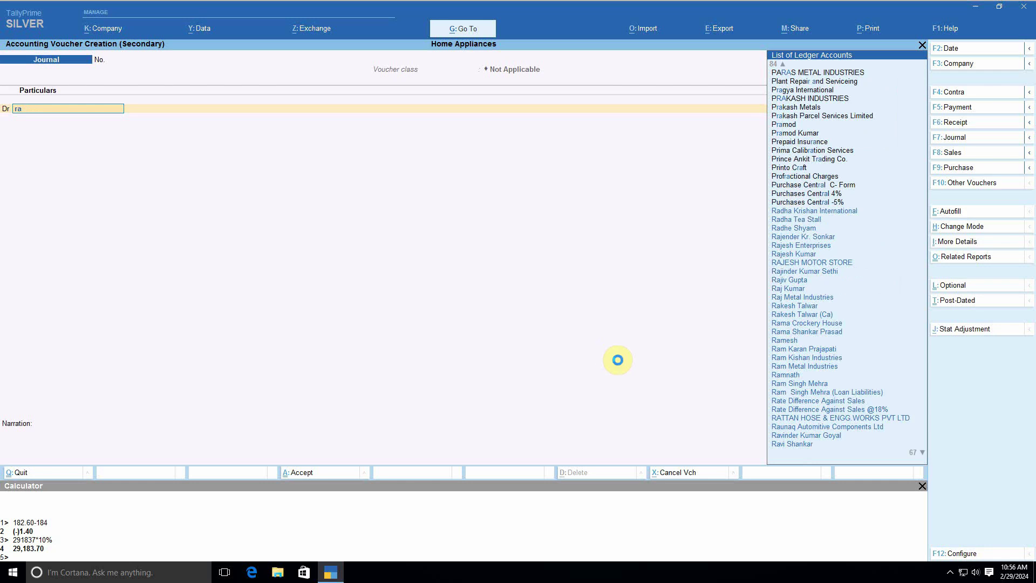
pyautogui.write('ma')
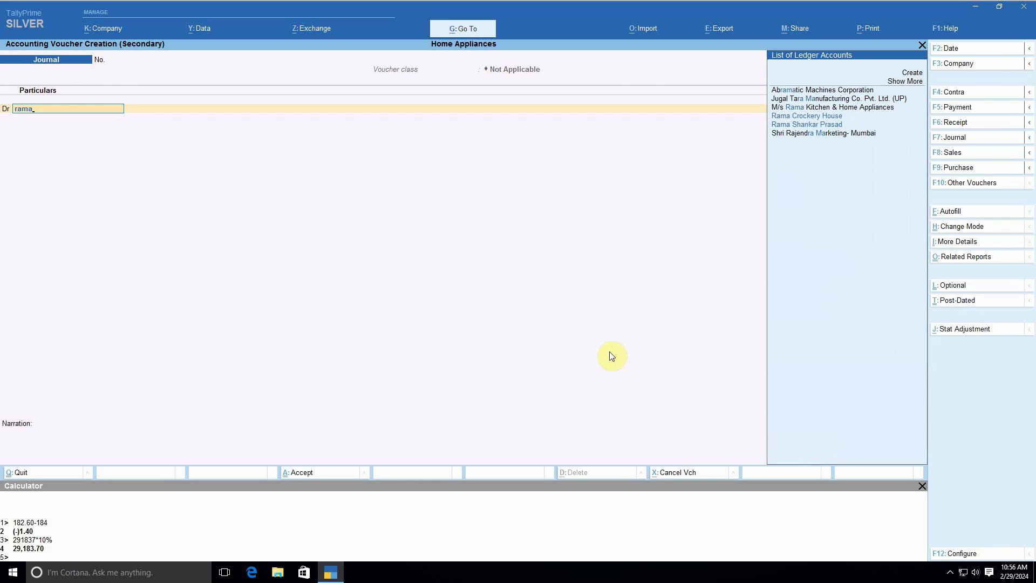
pyautogui.press('Down')
pyautogui.press('Return')
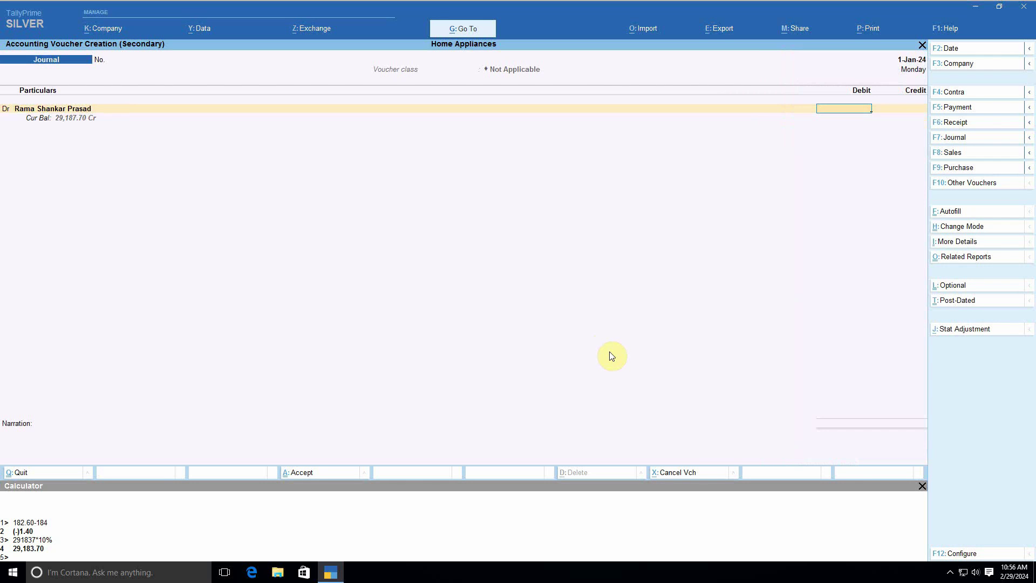
pyautogui.write('29184')
pyautogui.press('Return')
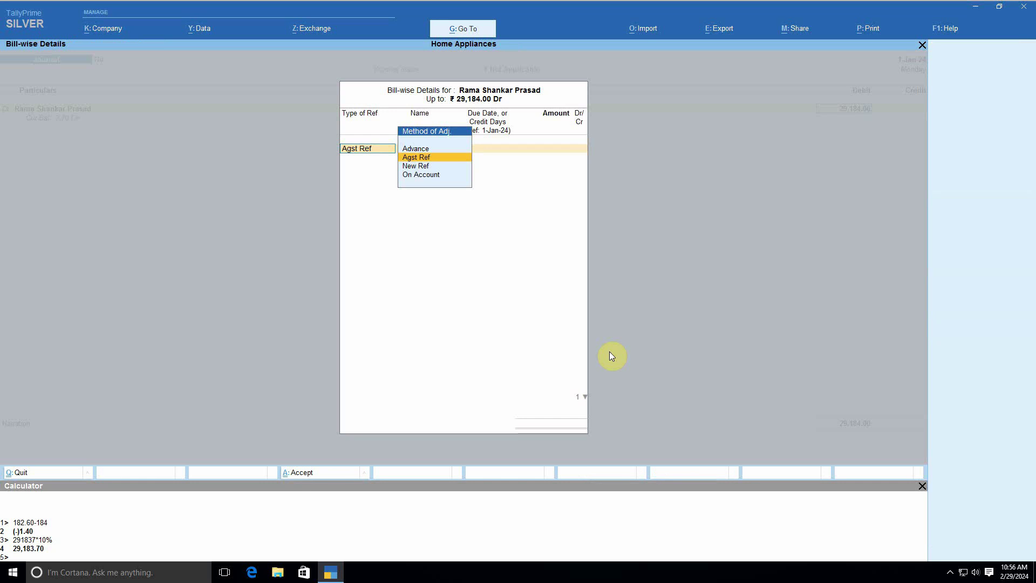
# Allocate the landlord's debit as On Account in the bill-wise details and proceed to the TDS On Rent credit line
pyautogui.press('Down')
pyautogui.press('Down')
pyautogui.press('Return')
pyautogui.press('Return')
pyautogui.press('Return')
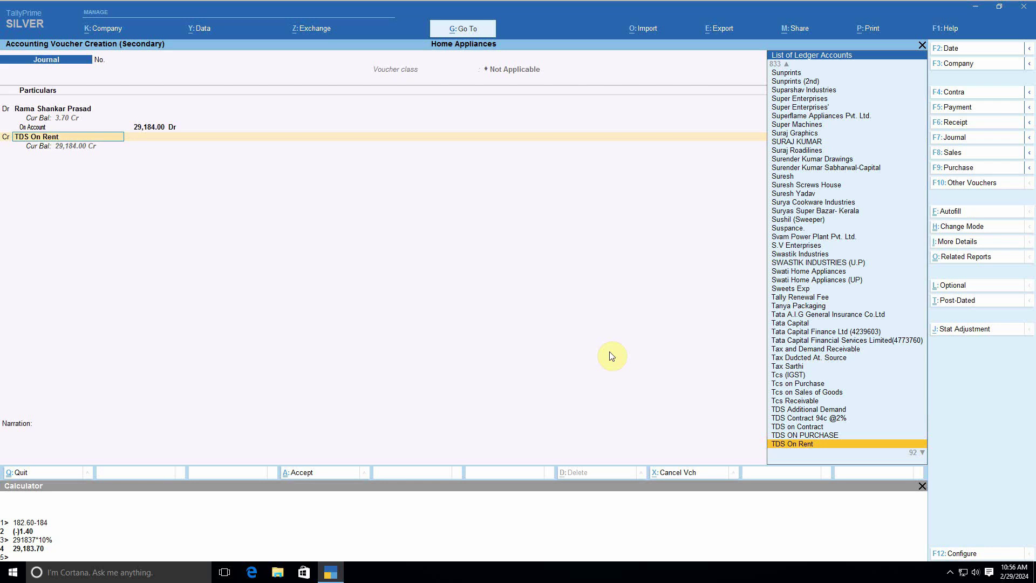
# Check the group, duty type and nature of payment in the TDS On Rent ledger master from within the voucher
pyautogui.hotkey('ctrl', 'Return')
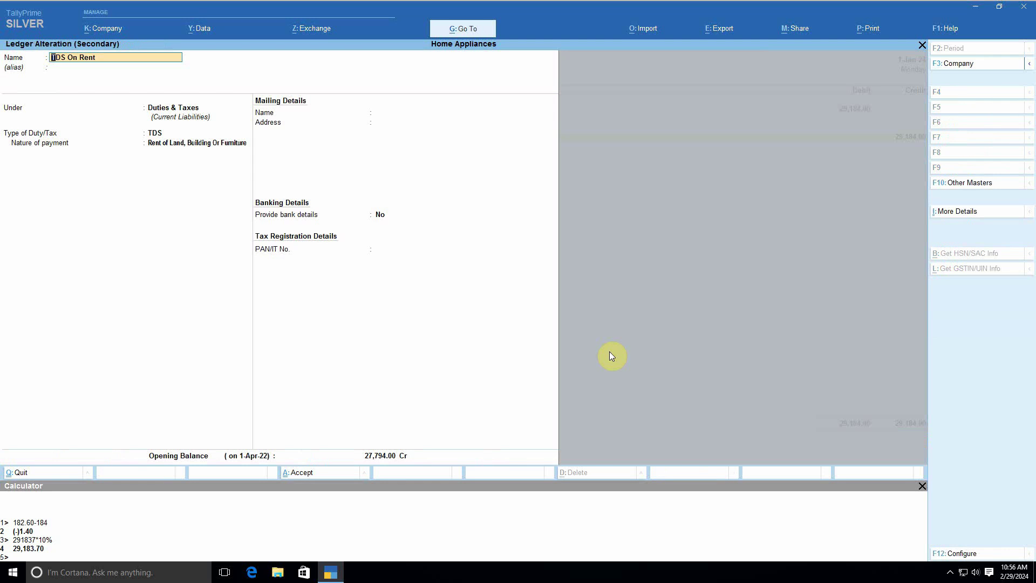
pyautogui.press('Return')
pyautogui.press('Return')
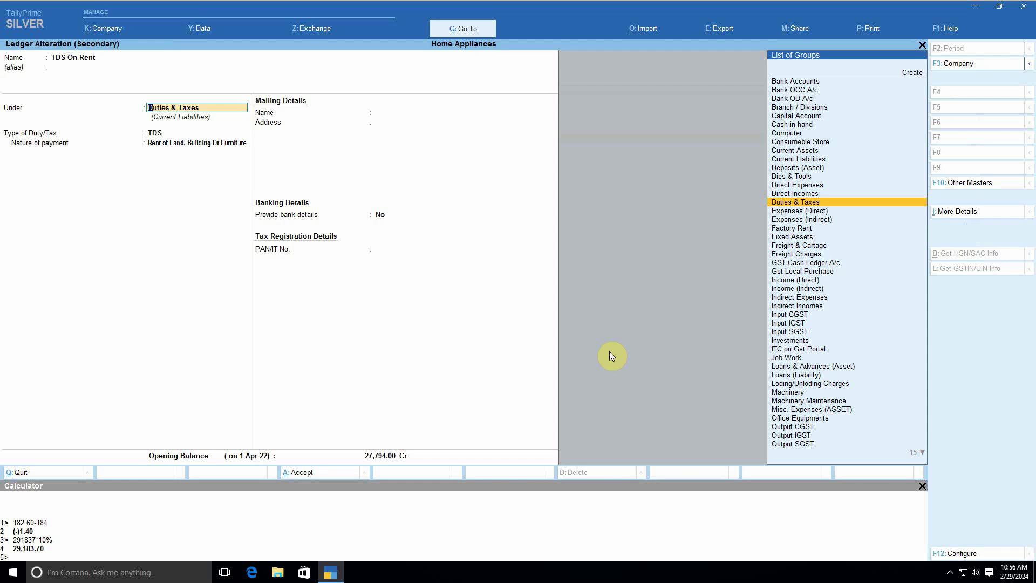
pyautogui.press('Return')
pyautogui.press('Return')
pyautogui.press('Return')
pyautogui.press('Return')
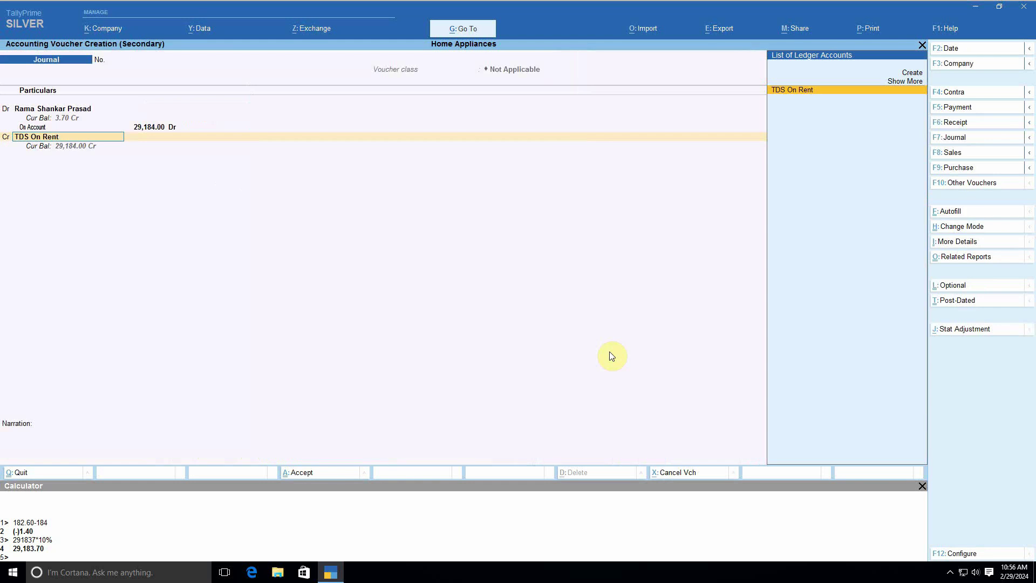
# Close the TDS payment details, credit TDS On Rent with 29,184 and accept the journal voucher
pyautogui.press('Return')
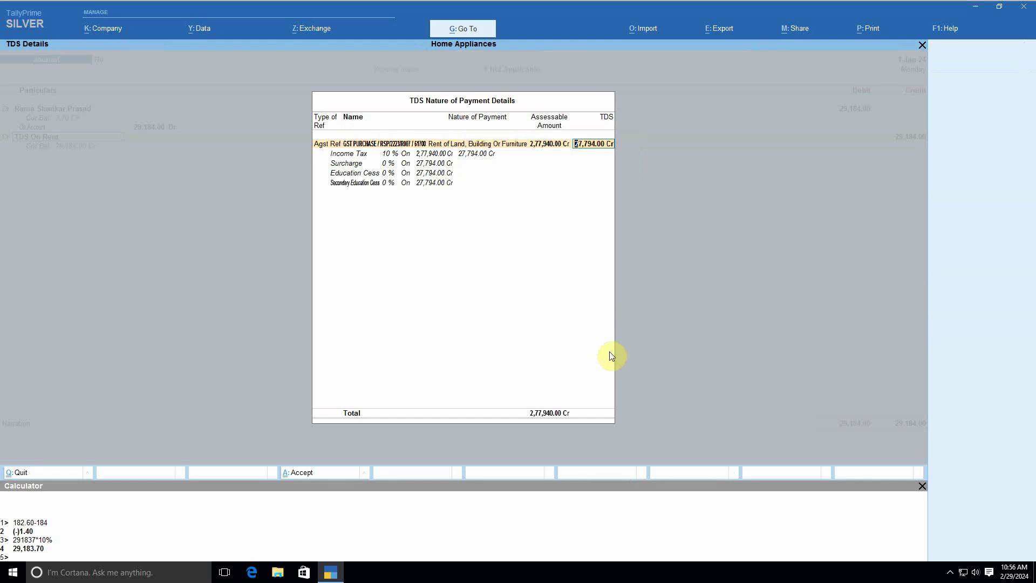
pyautogui.press('BackSpace')
pyautogui.press('Return')
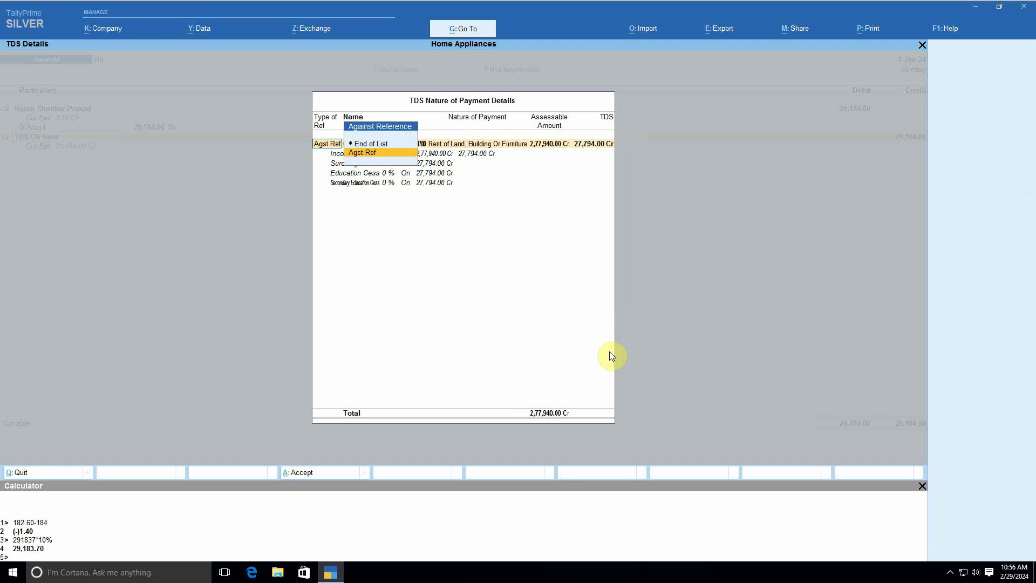
pyautogui.press('Return')
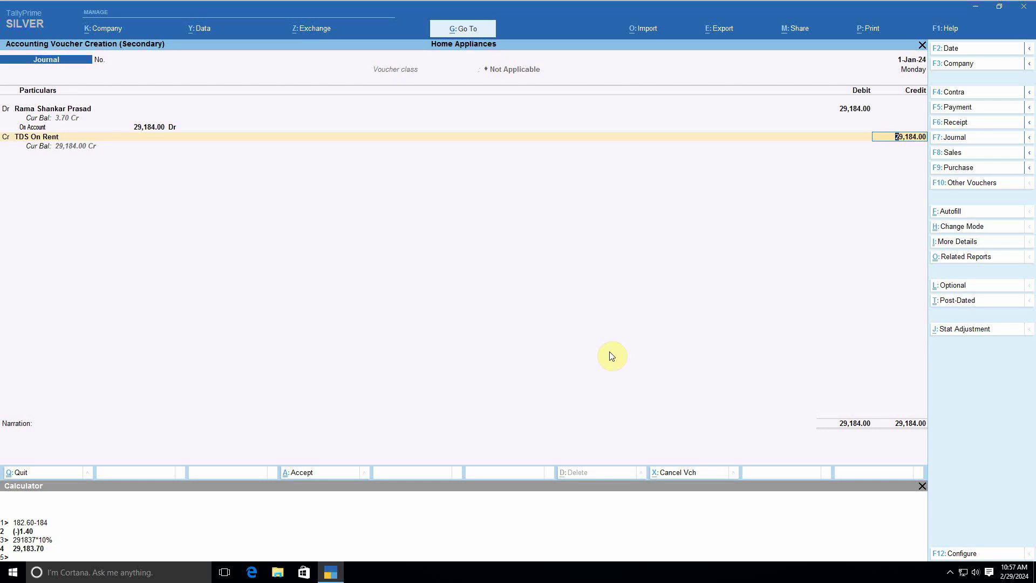
pyautogui.press('Return')
pyautogui.press('Return')
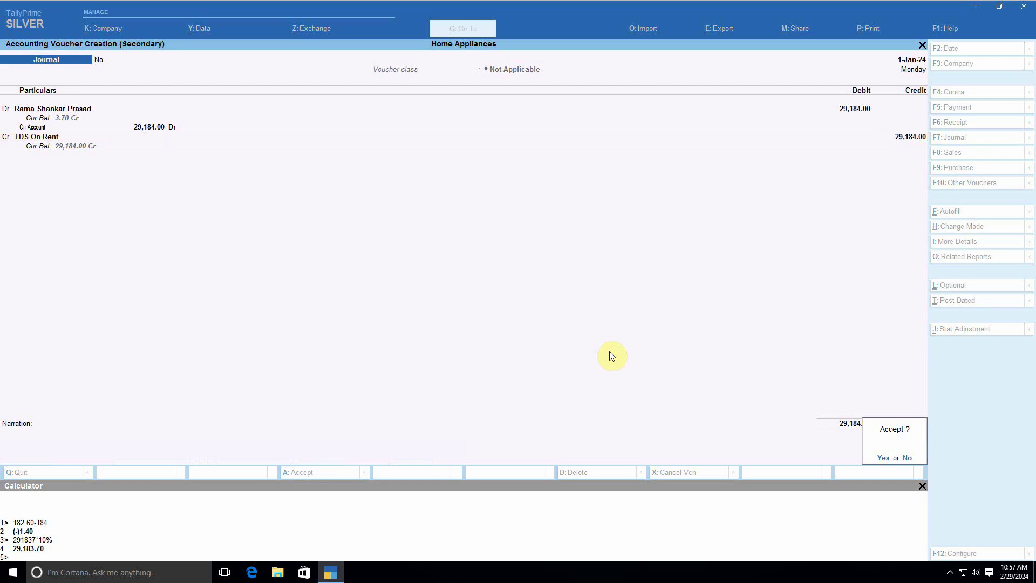
pyautogui.press('y')
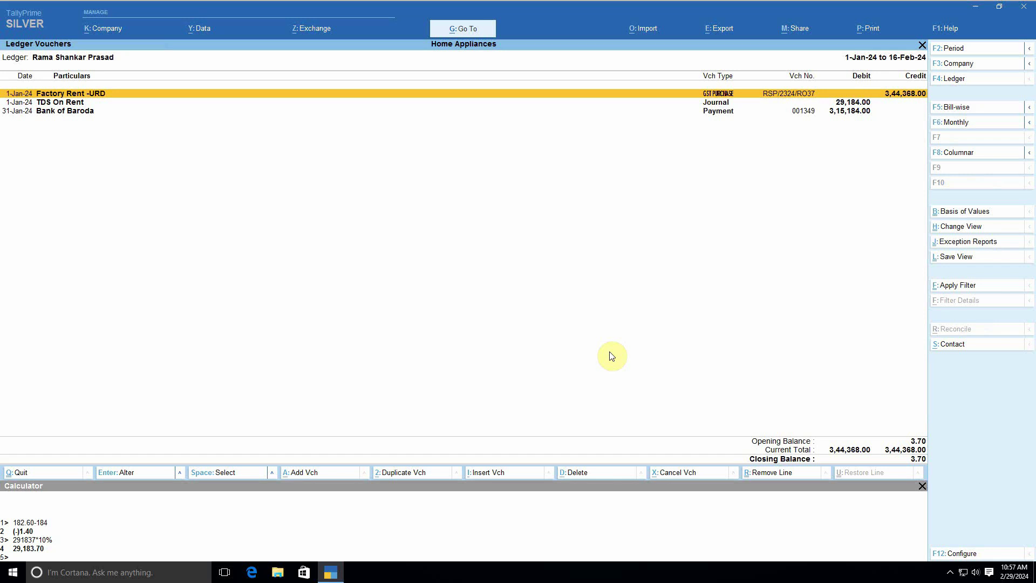
# Review the TDS On Rent journal entry in the landlord's ledger and return to the Gateway of Tally
pyautogui.press('Down')
pyautogui.press('Up')
pyautogui.press('Down')
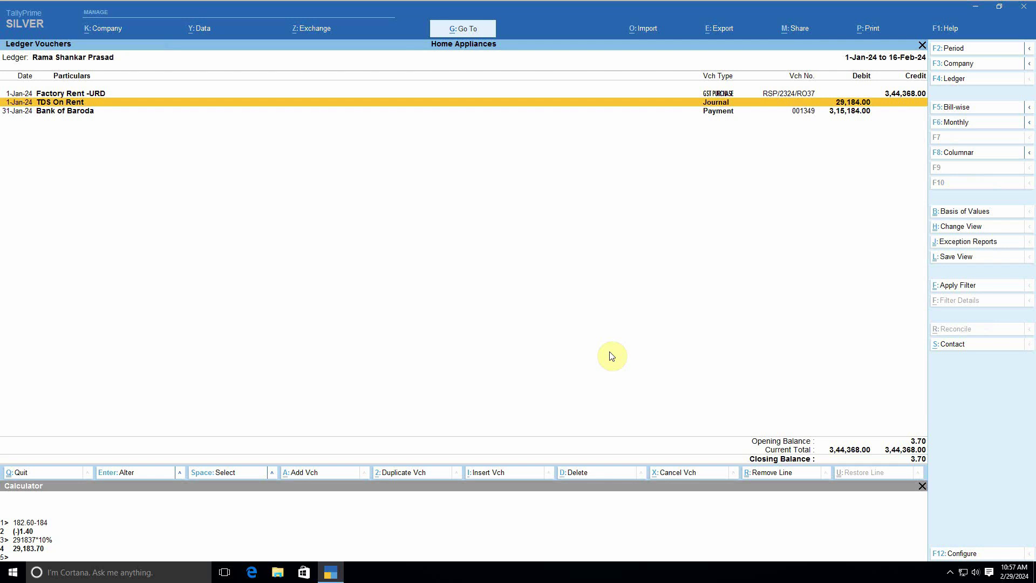
pyautogui.press('Escape')
pyautogui.press('Escape')
pyautogui.press('Escape')
pyautogui.press('Escape')
pyautogui.press('Escape')
pyautogui.press('Escape')
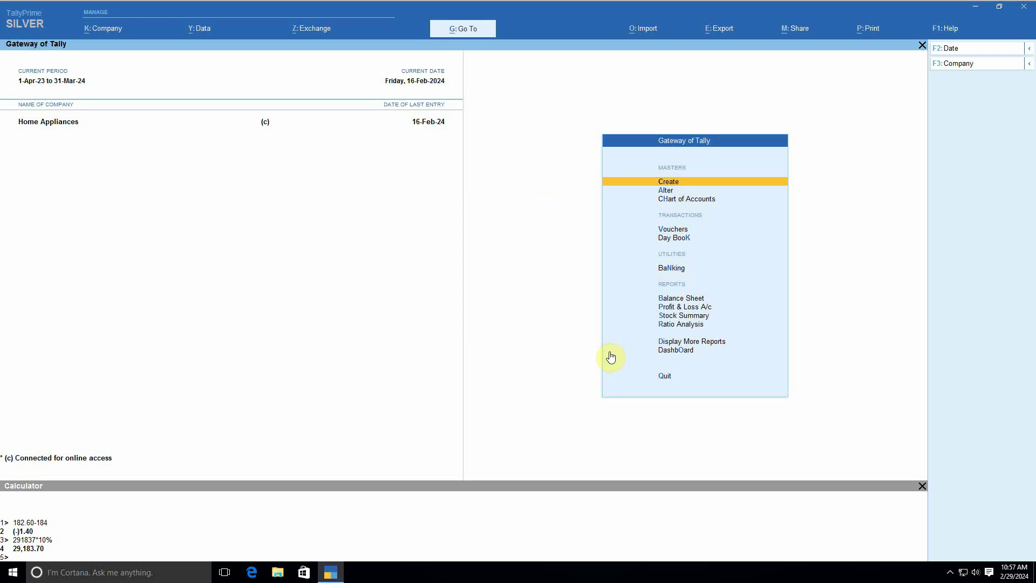
pyautogui.write('aL')
pyautogui.press('BackSpace')
pyautogui.write('Tdson')
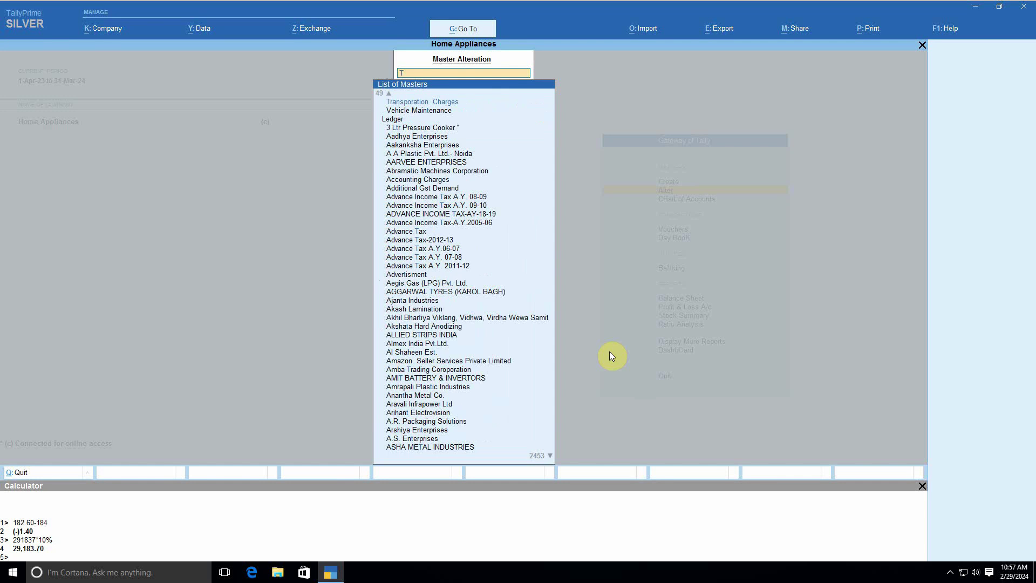
pyautogui.press('Down')
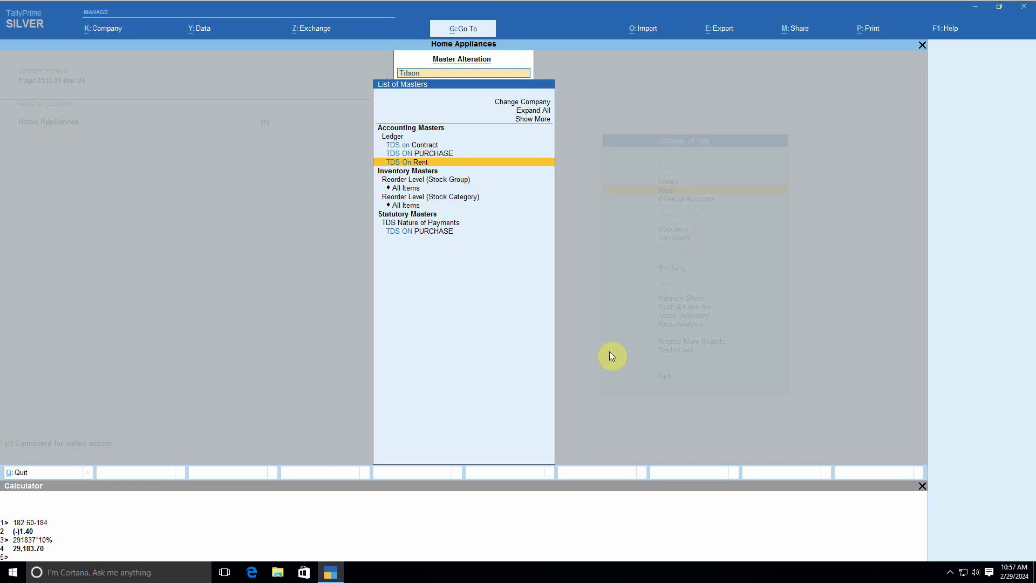
pyautogui.press('Return')
pyautogui.press('Escape')
pyautogui.press('Return')
pyautogui.press('Up')
# Open the ledger vouchers report for the TDS On Rent account
pyautogui.write('da')
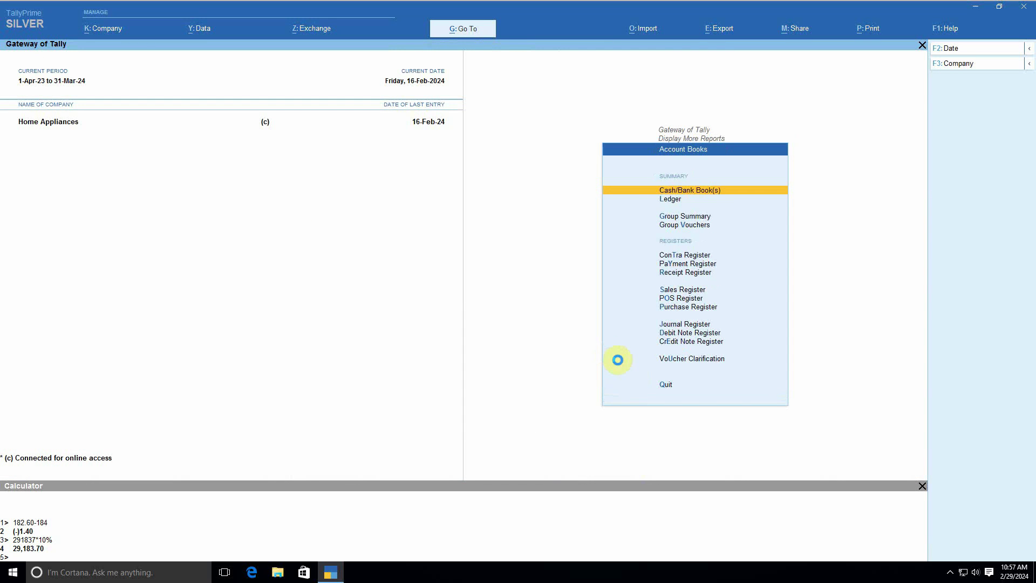
pyautogui.write('lTds on')
pyautogui.press('Down')
pyautogui.press('Down')
pyautogui.press('Return')
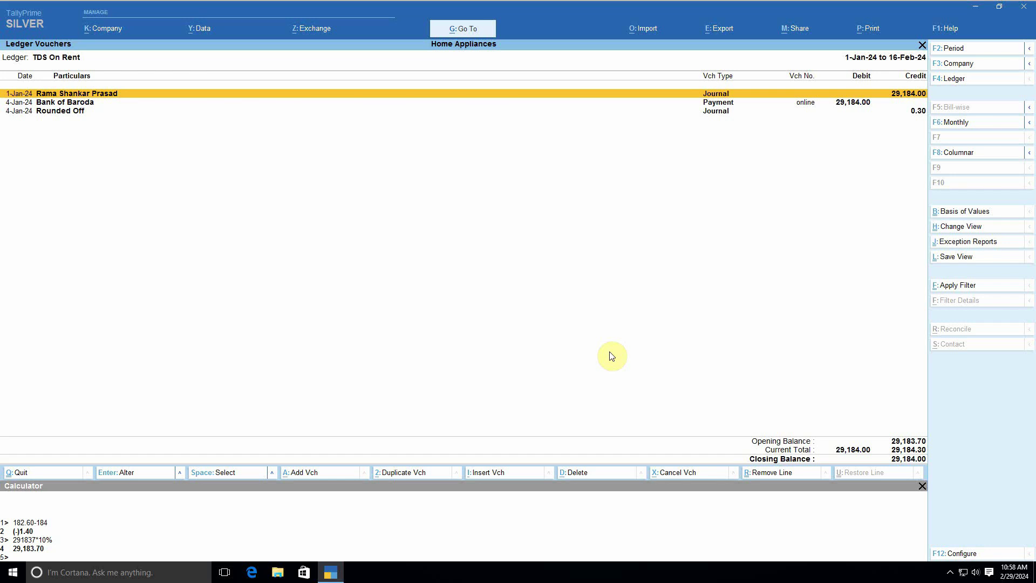
# Review the January journal and payment entries in the TDS On Rent ledger vouchers
pyautogui.press('space')
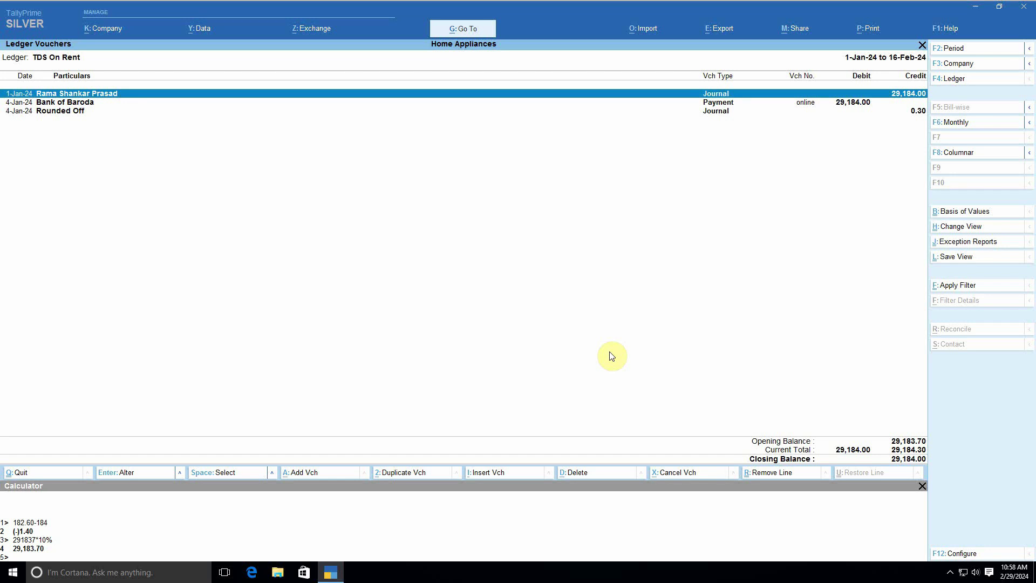
pyautogui.press('Down')
pyautogui.press('Down')
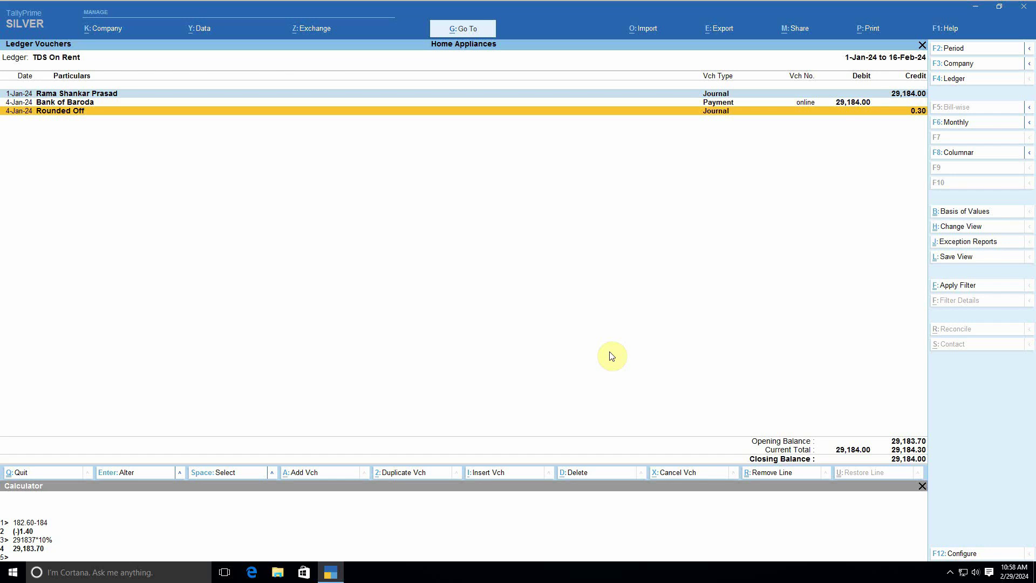
pyautogui.press('Up')
pyautogui.press('Up')
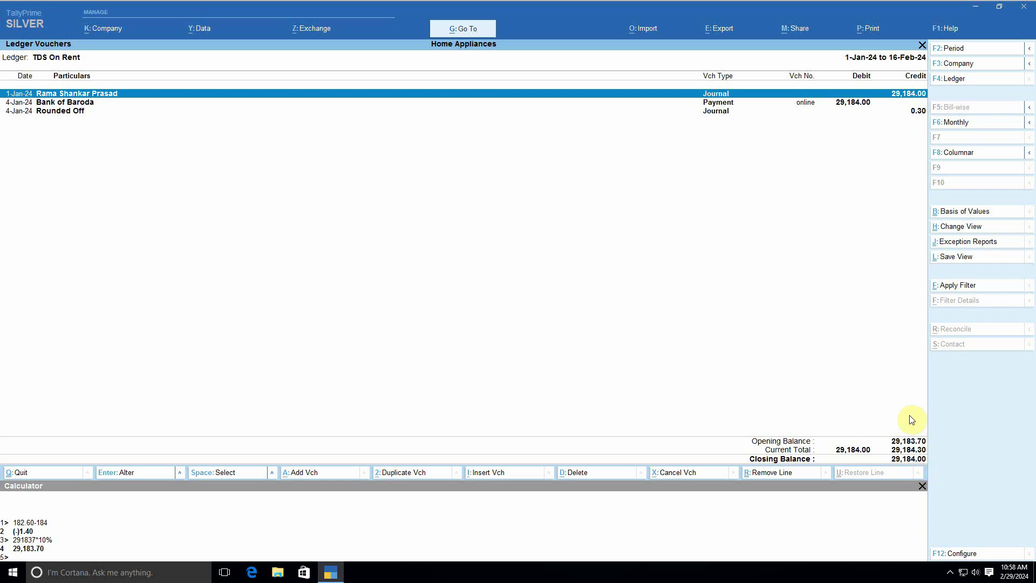
pyautogui.press('Down')
pyautogui.press('Down')
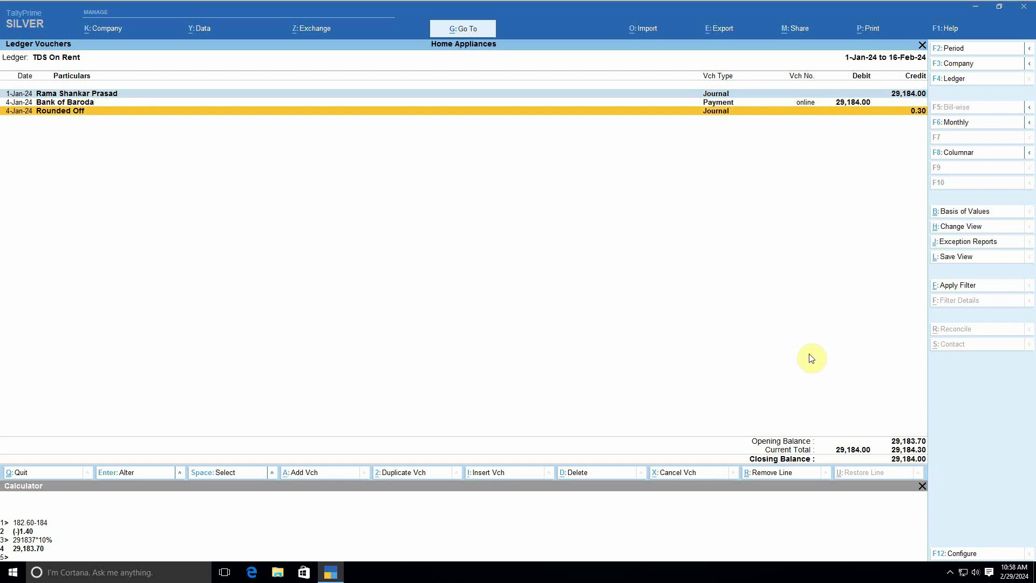
pyautogui.press('F4')
pyautogui.press('Return')
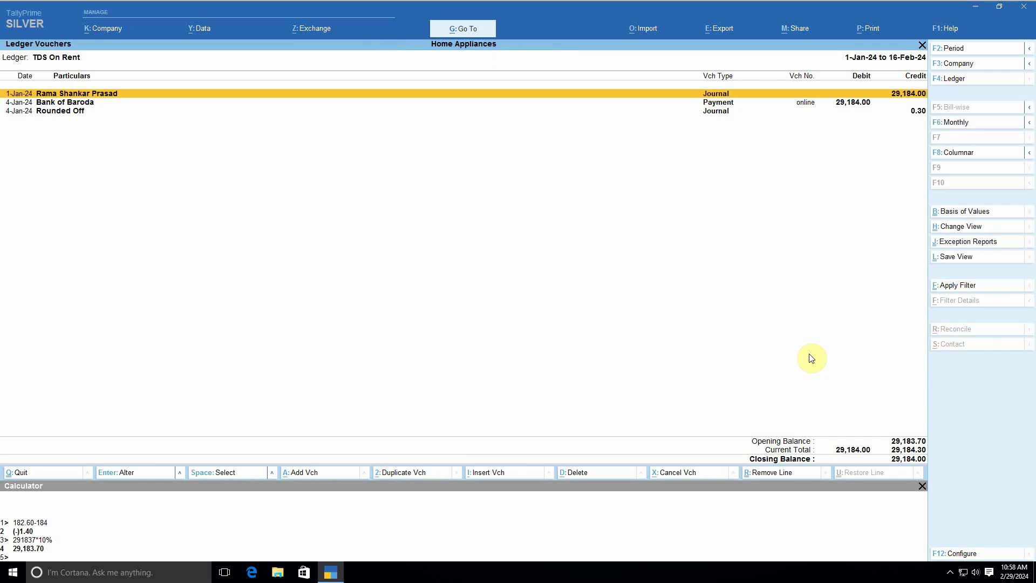
pyautogui.press('F6')
pyautogui.press('Return')
# Add a payment voucher from the ledger report with Bank of Baroda as the paying account
pyautogui.hotkey('alt', 'a')
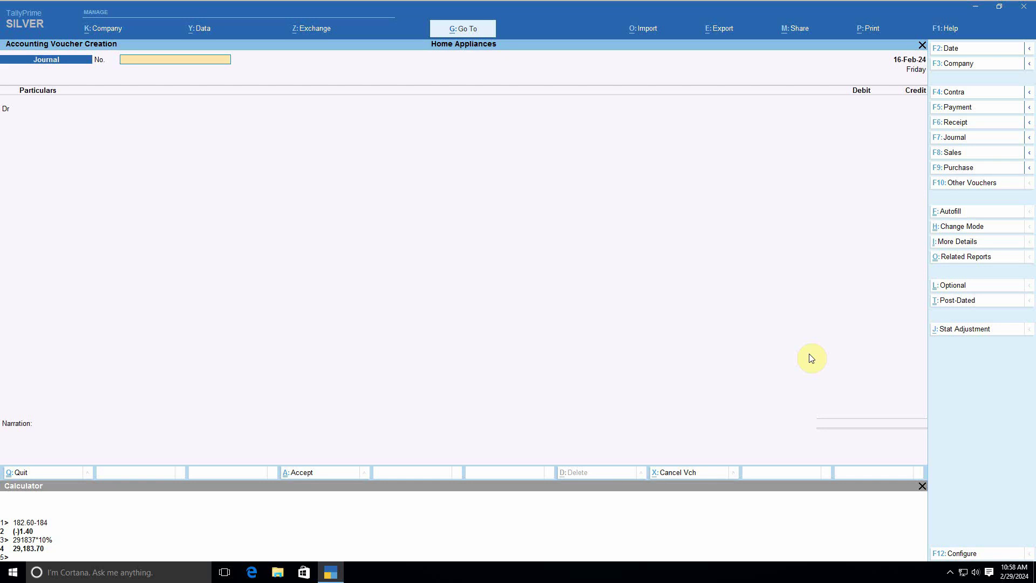
pyautogui.press('F5')
pyautogui.press('Return')
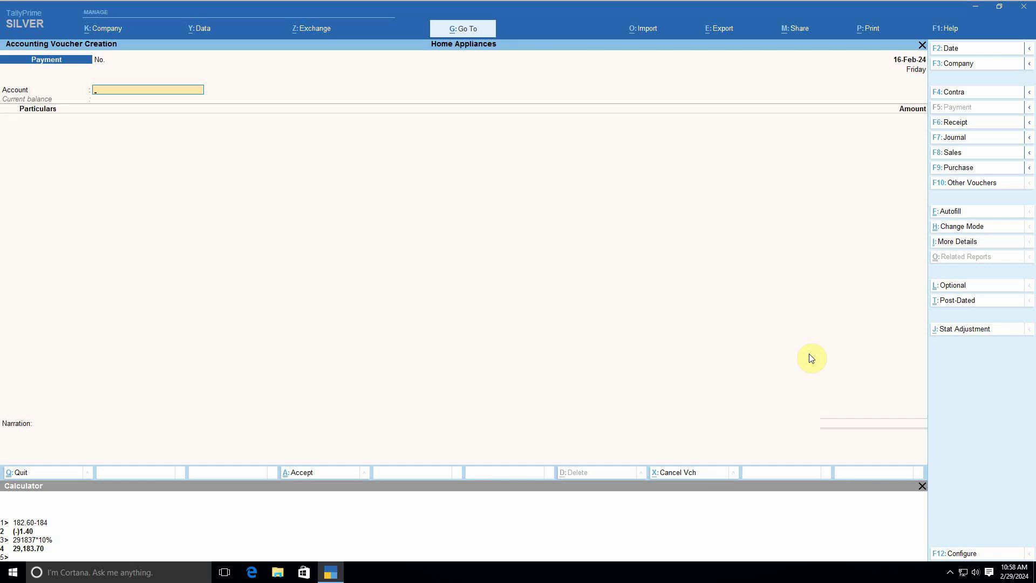
pyautogui.write('Bank')
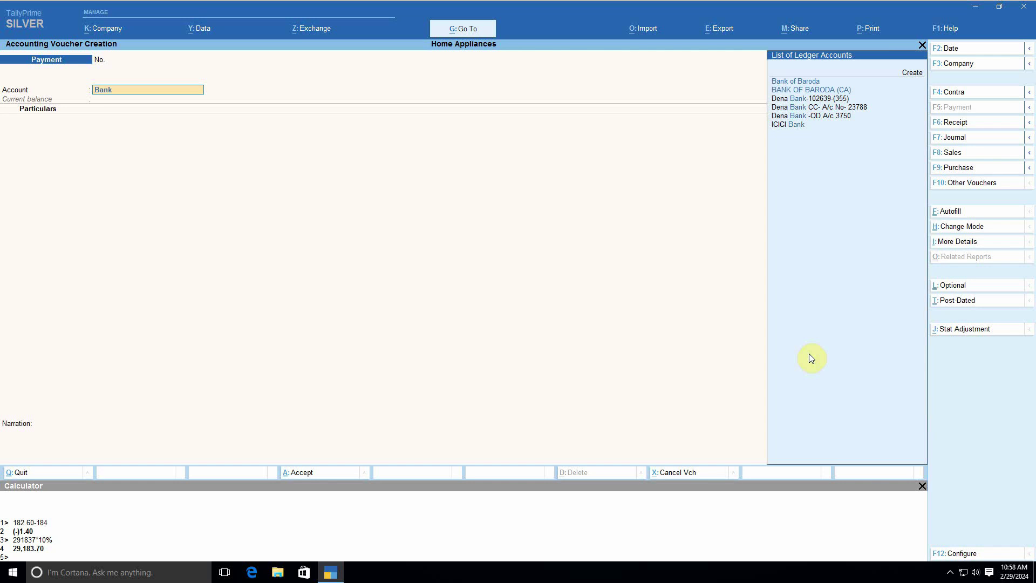
pyautogui.press('Return')
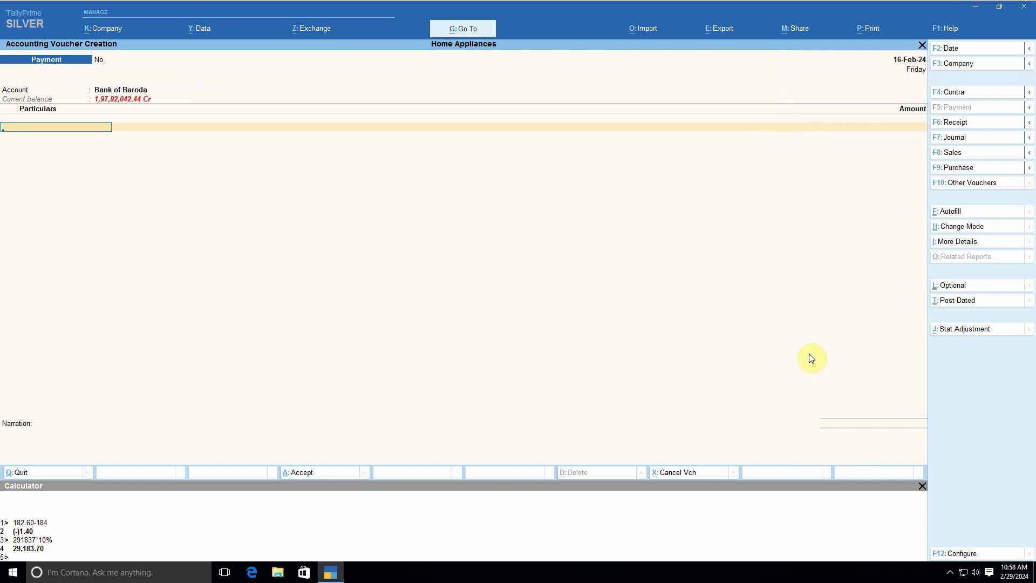
# Enter TDS On Rent with an amount of 29,184 and accept the payment voucher without a narration
pyautogui.write('Tdson')
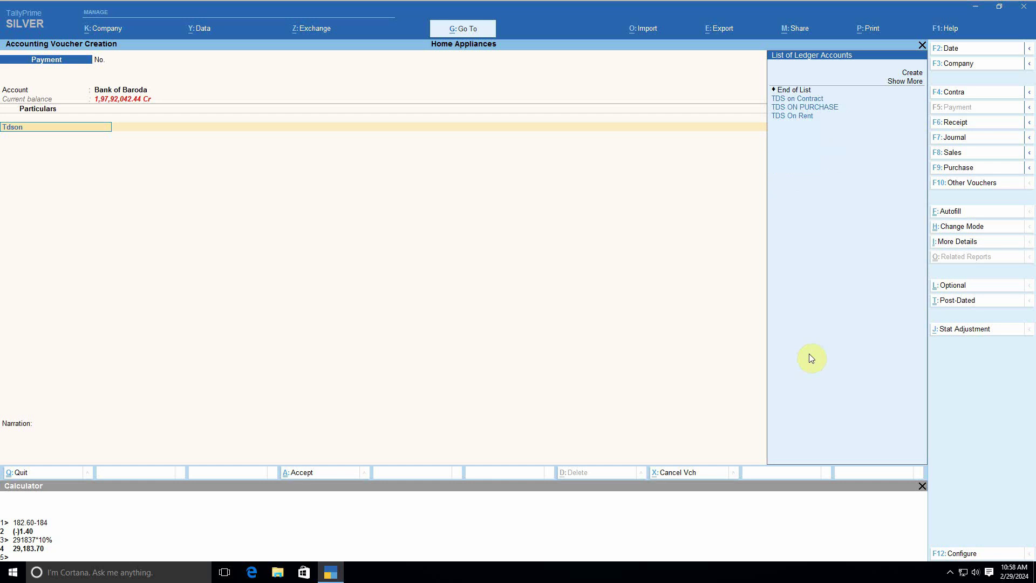
pyautogui.press('Down')
pyautogui.press('Return')
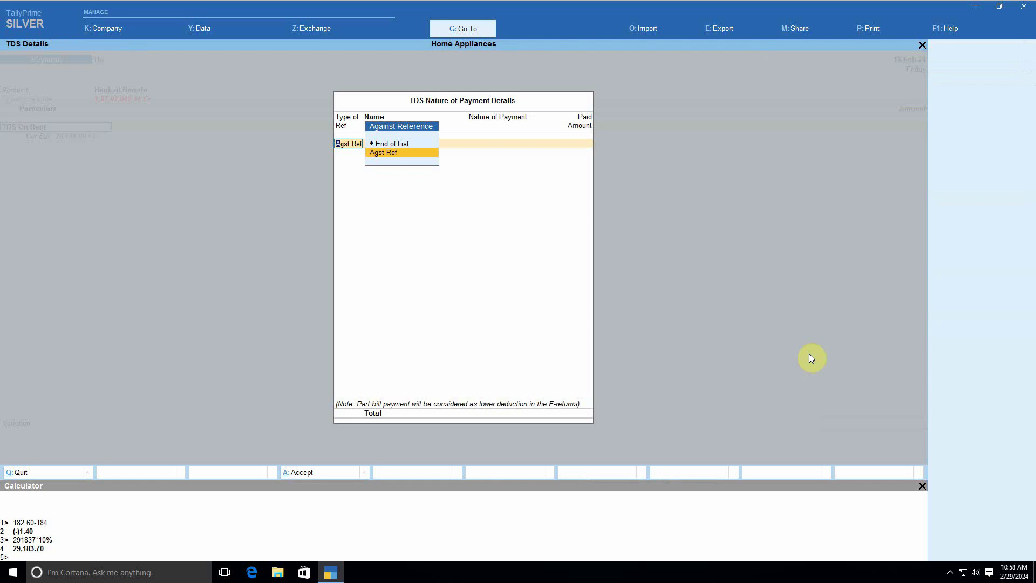
pyautogui.press('Return')
pyautogui.write('29184')
pyautogui.press('Return')
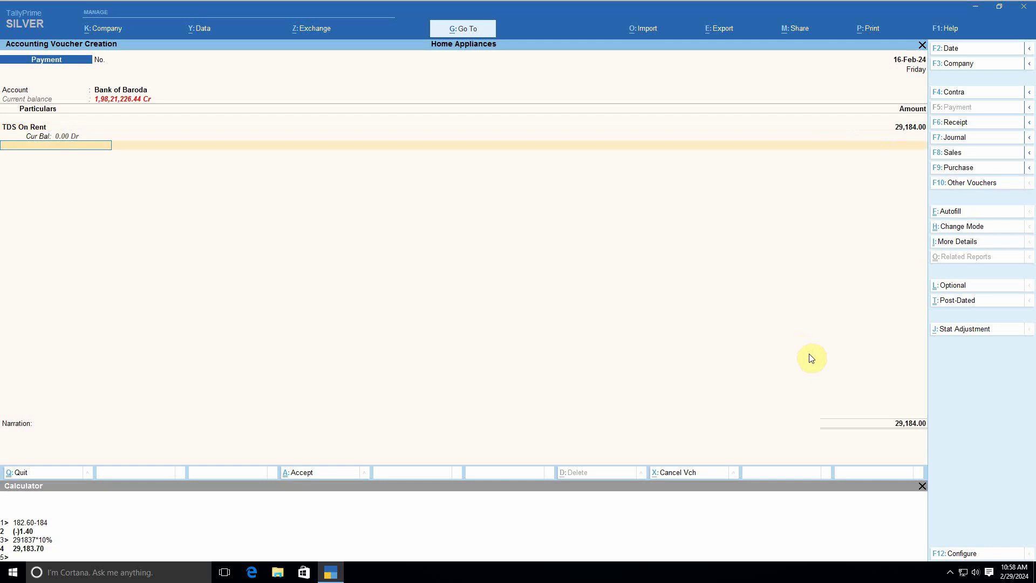
pyautogui.press('Return')
pyautogui.press('Return')
pyautogui.press('Return')
pyautogui.press('Return')
pyautogui.press('Return')
pyautogui.press('Return')
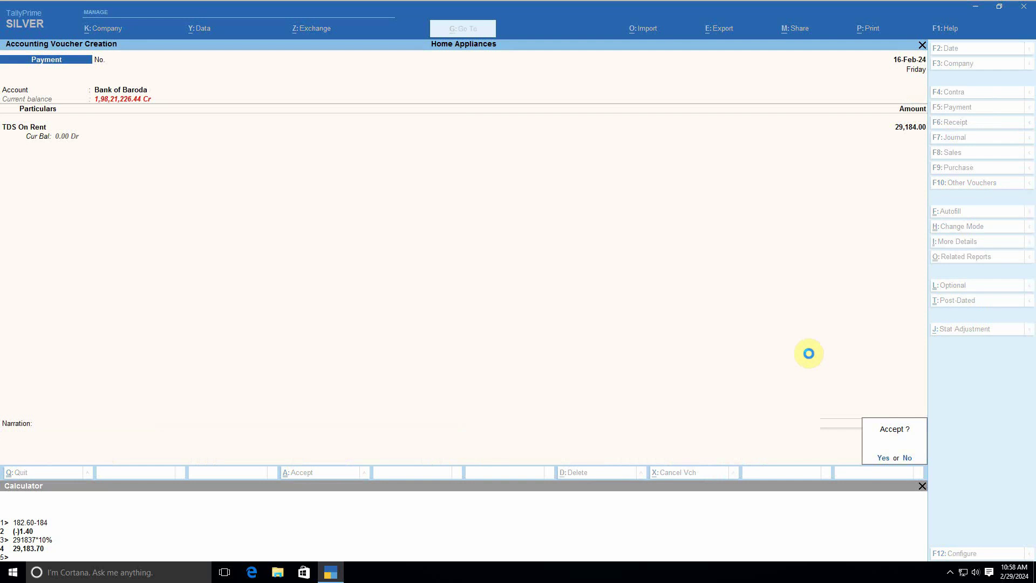
pyautogui.press('Return')
# Return to the Gateway of Tally and open the ledger vouchers report for TDS On Rent
pyautogui.press('Escape')
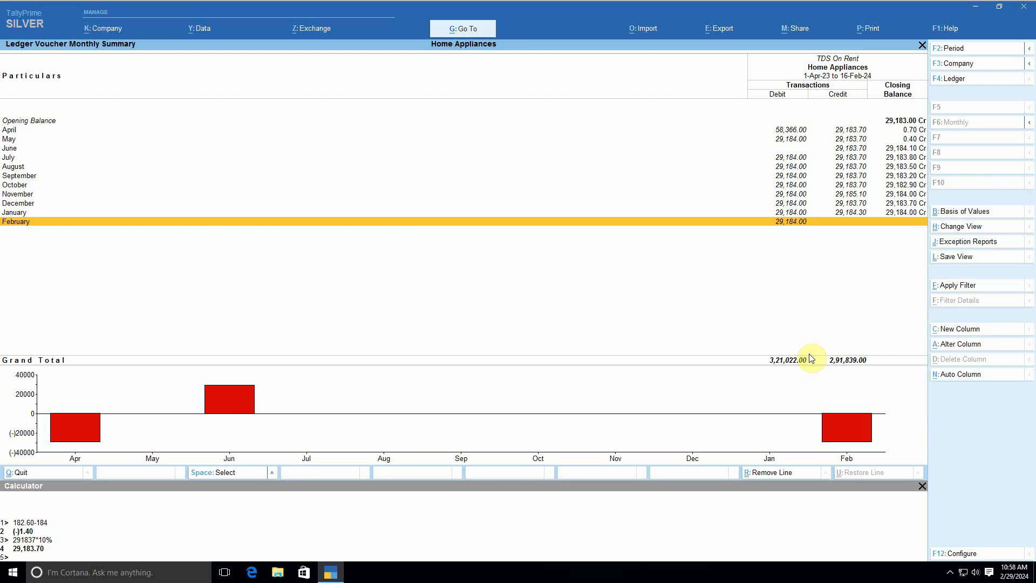
pyautogui.press('Escape')
pyautogui.press('Escape')
pyautogui.press('Escape')
pyautogui.press('Escape')
pyautogui.press('Escape')
pyautogui.press('Escape')
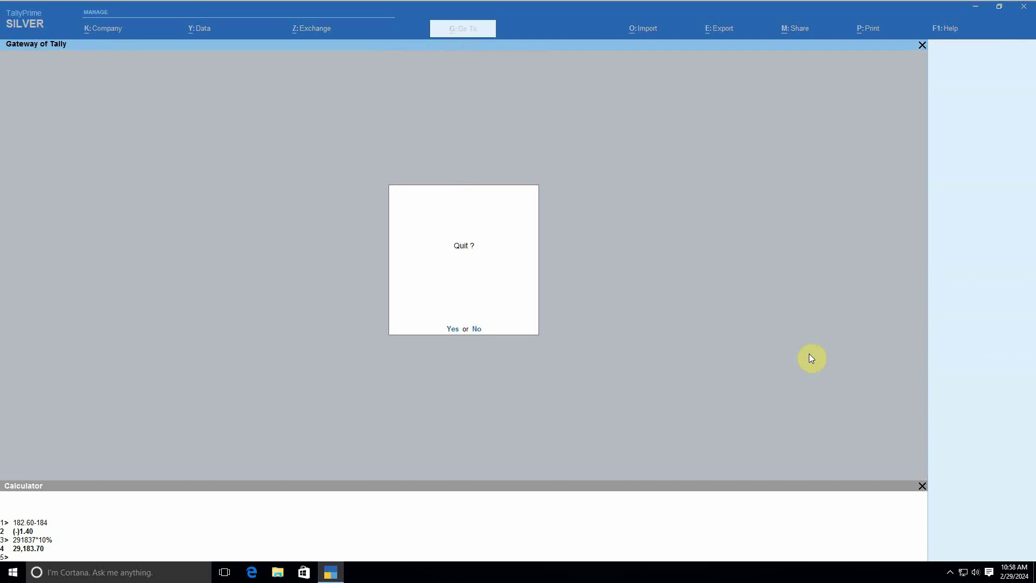
pyautogui.write('dalTdson')
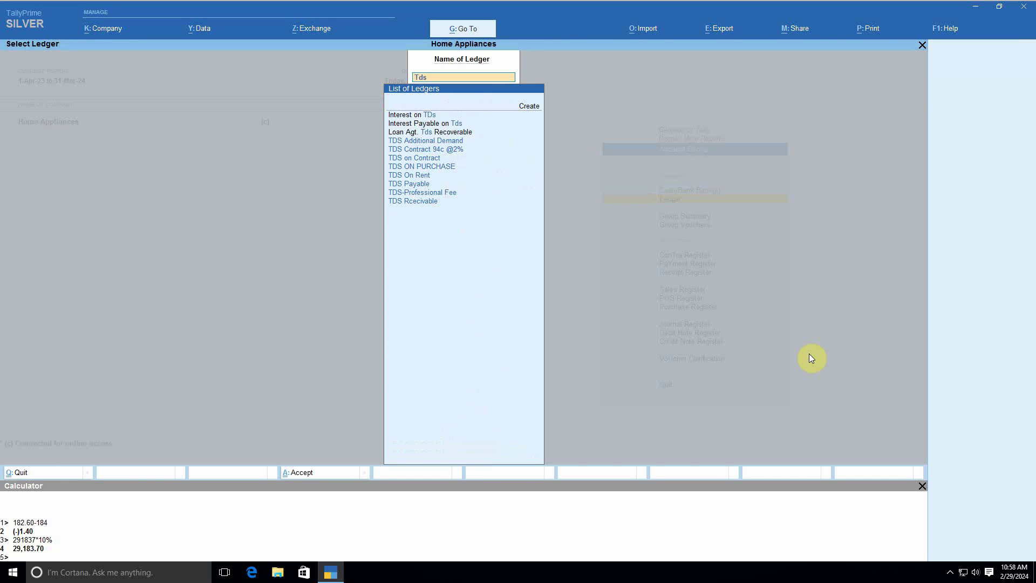
pyautogui.press('Down')
pyautogui.press('Down')
pyautogui.press('Return')
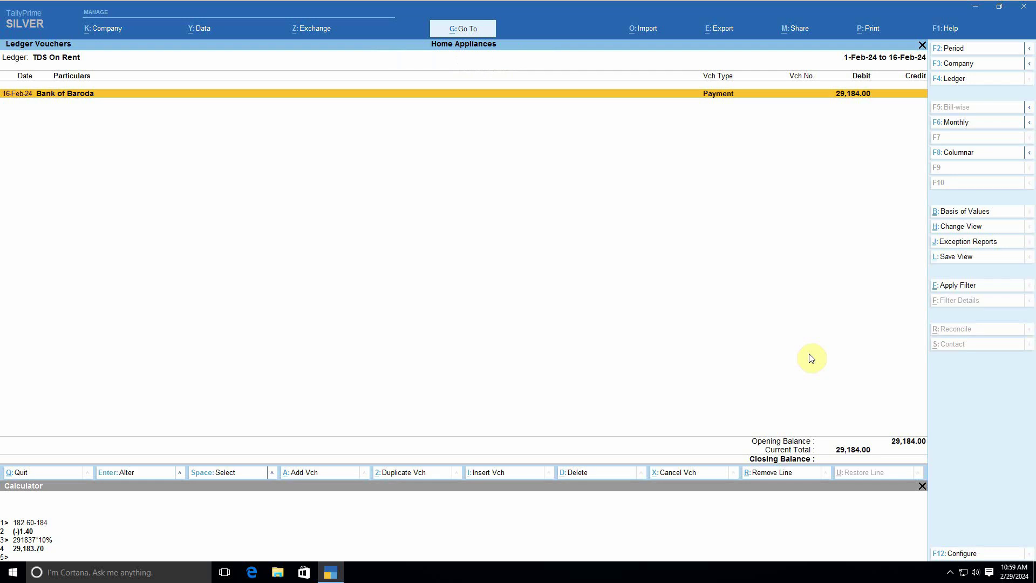
# Check the January and February vouchers from the TDS On Rent monthly summary and return to the Gateway of Tally
pyautogui.press('F6')
pyautogui.press('Up')
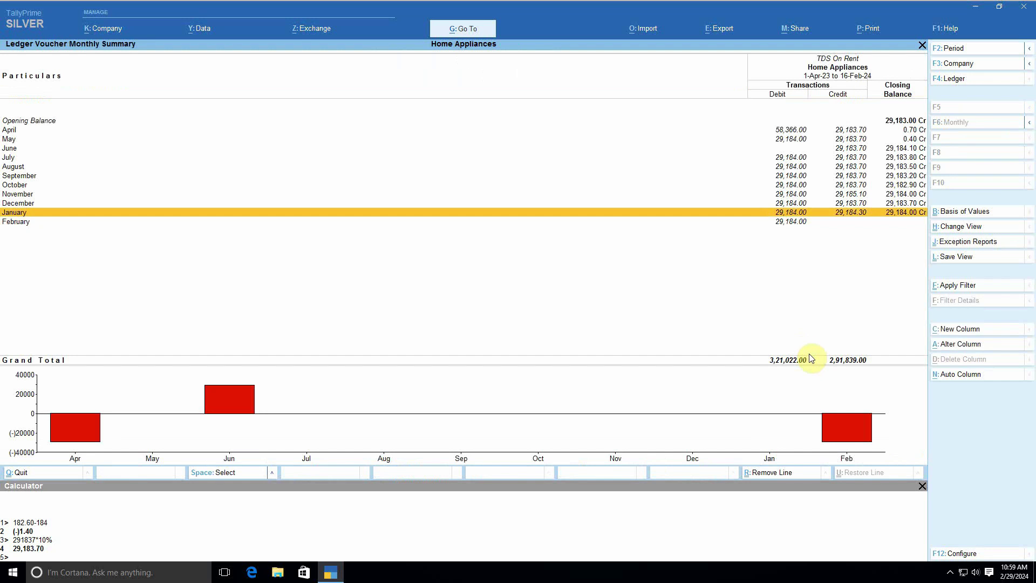
pyautogui.press('Return')
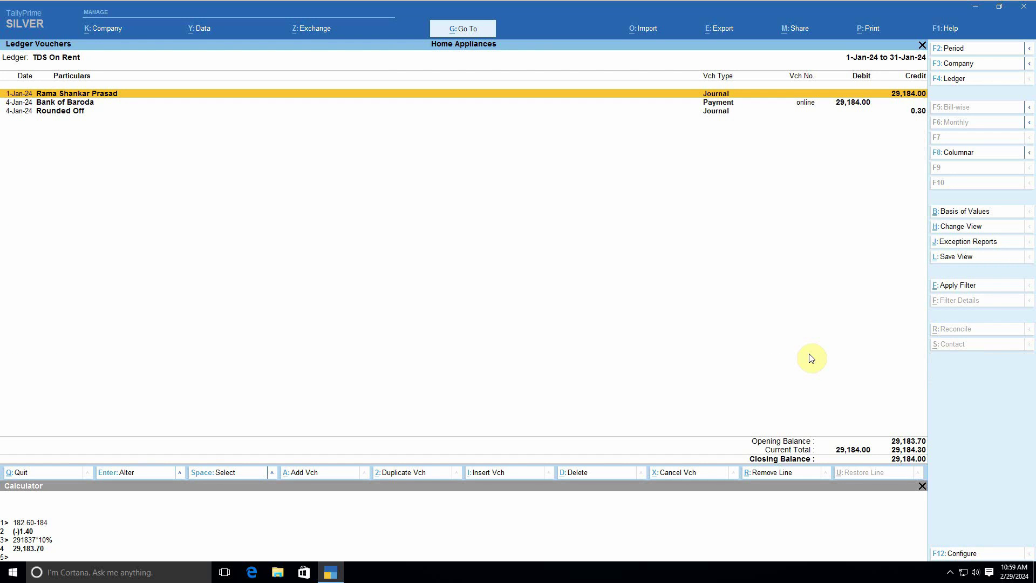
pyautogui.press('Down')
pyautogui.press('Down')
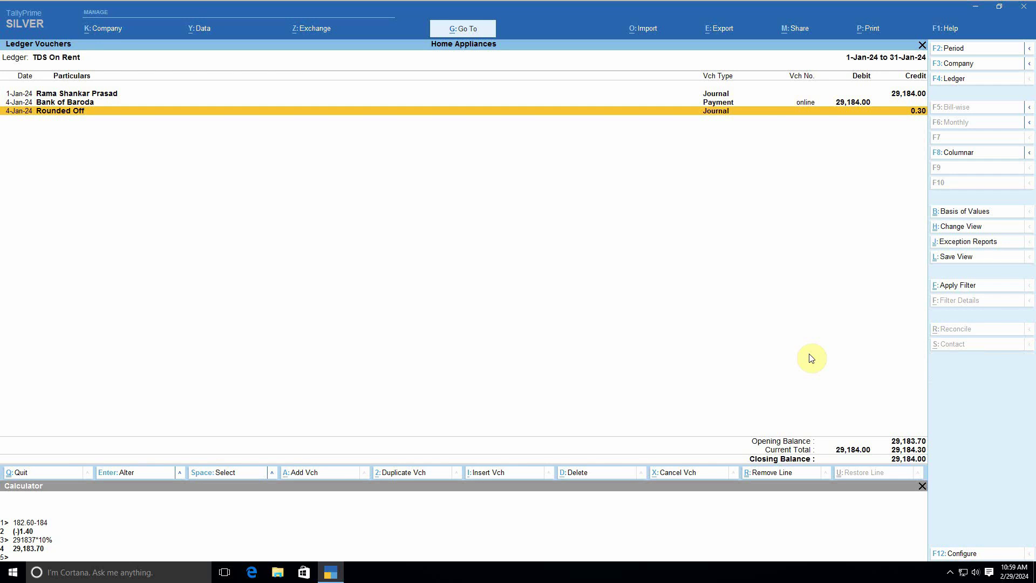
pyautogui.press('Escape')
pyautogui.press('Down')
pyautogui.press('Return')
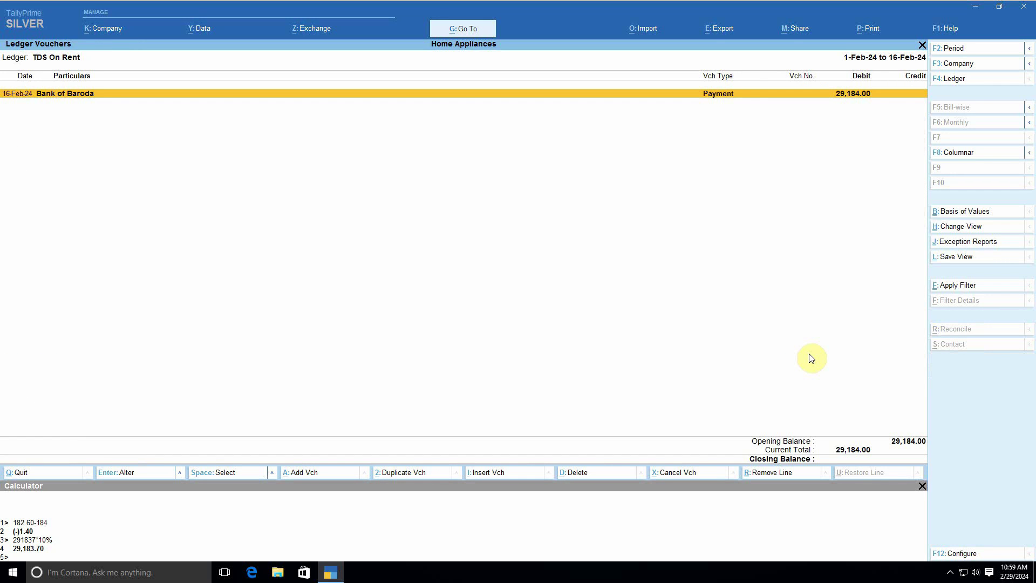
pyautogui.press('Escape')
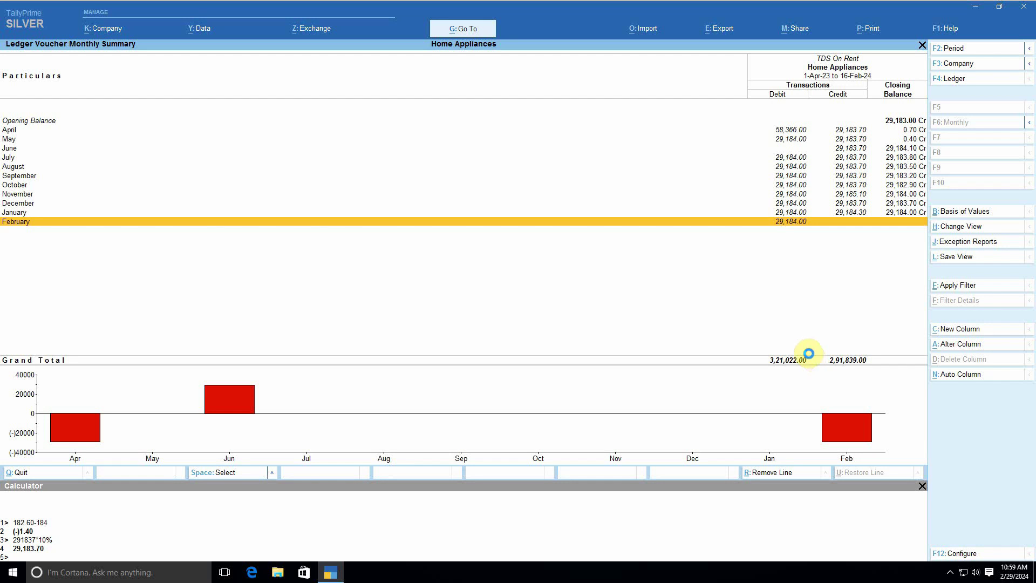
pyautogui.press('Escape')
pyautogui.press('Escape')
pyautogui.press('Escape')
pyautogui.press('Escape')
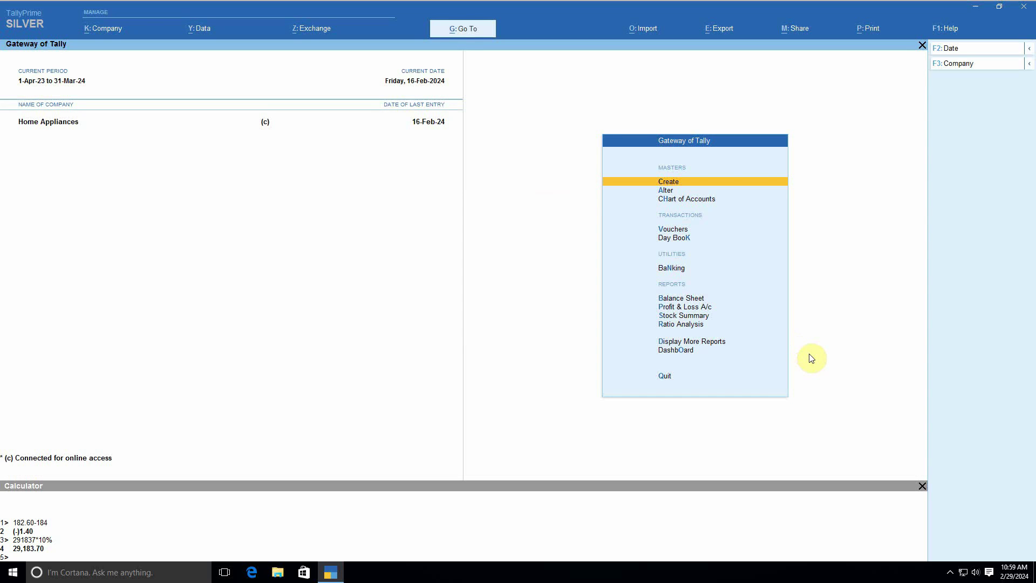
pyautogui.press('d')
pyautogui.press('s')
pyautogui.press('Escape')
pyautogui.press('Escape')
pyautogui.press('Escape')
# Open the ledger vouchers report for the Rehan Transports account
pyautogui.write('da')
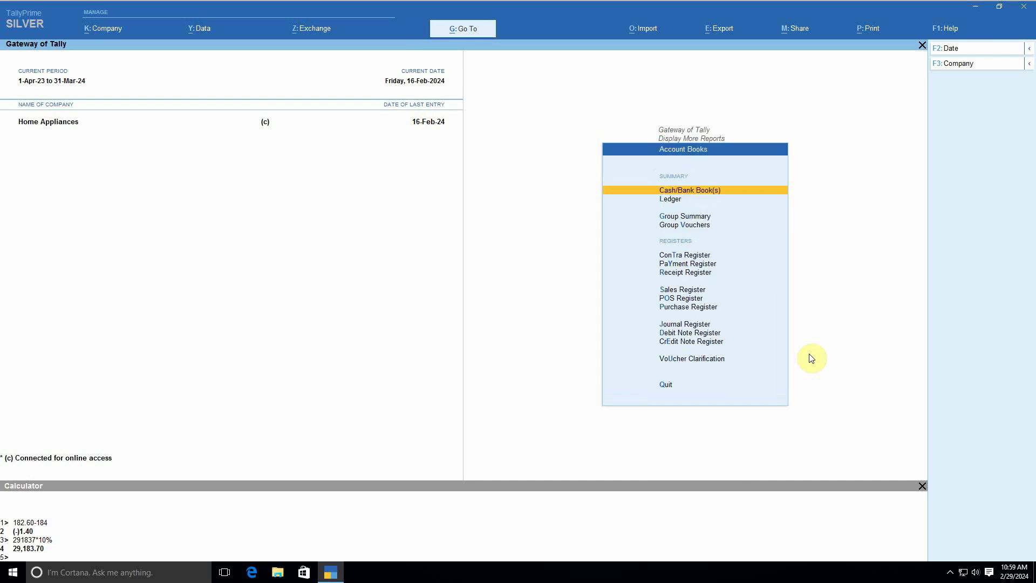
pyautogui.write('lReh')
pyautogui.press('Return')
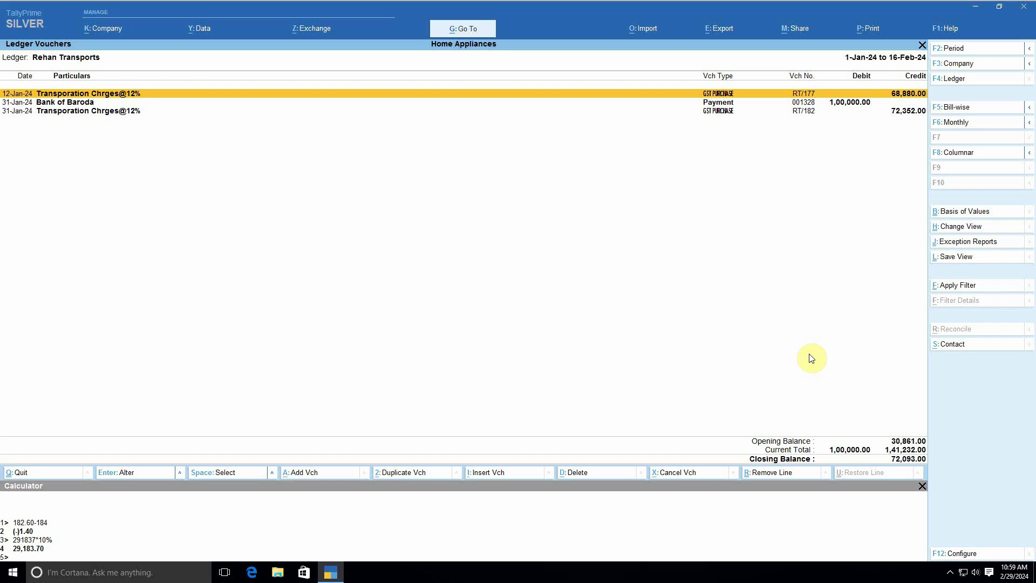
# Display the Rehan Transports ledger as a columnar register with the default column settings
pyautogui.press('Down')
pyautogui.press('Down')
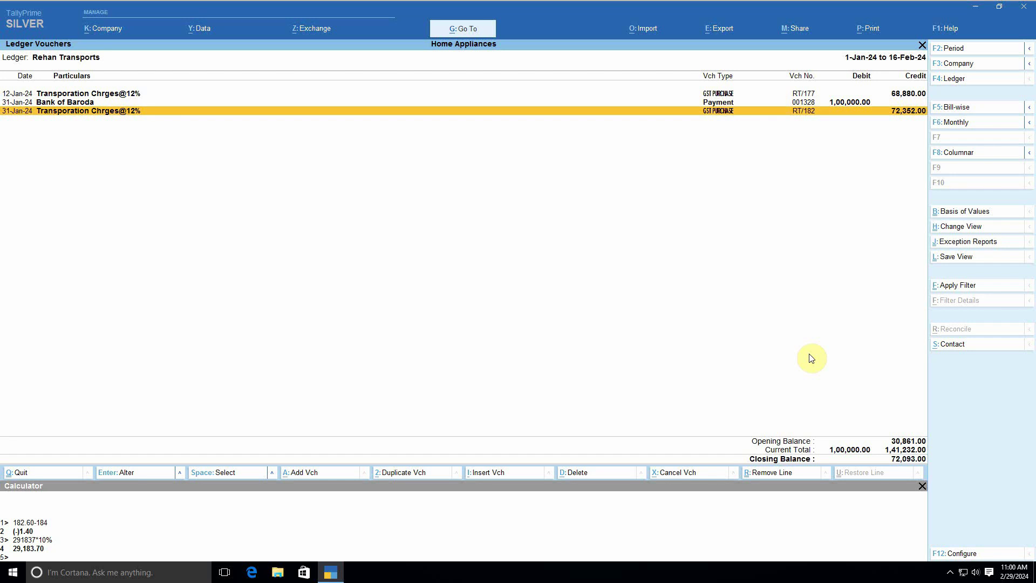
pyautogui.press('F8')
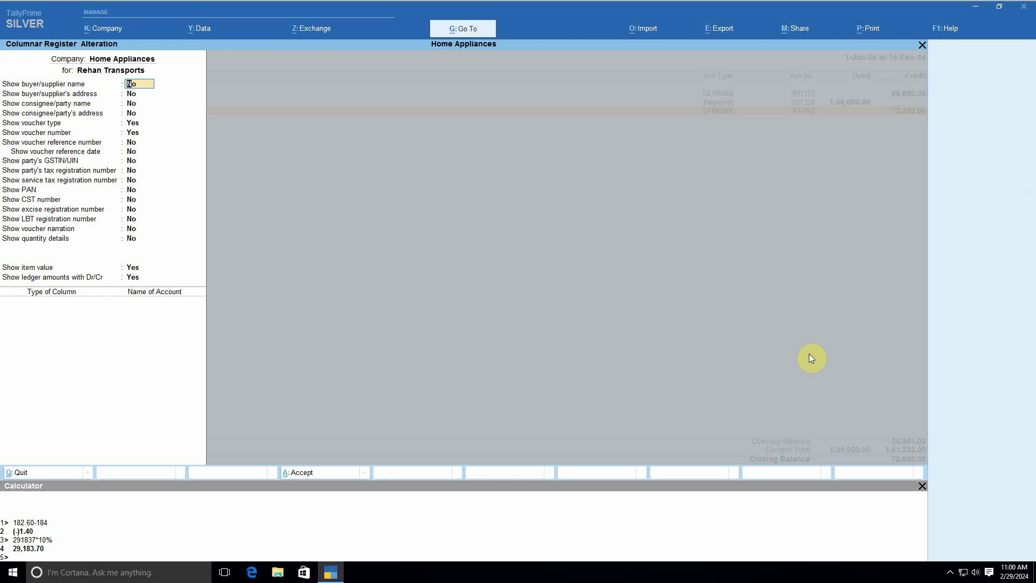
pyautogui.click(809, 353)
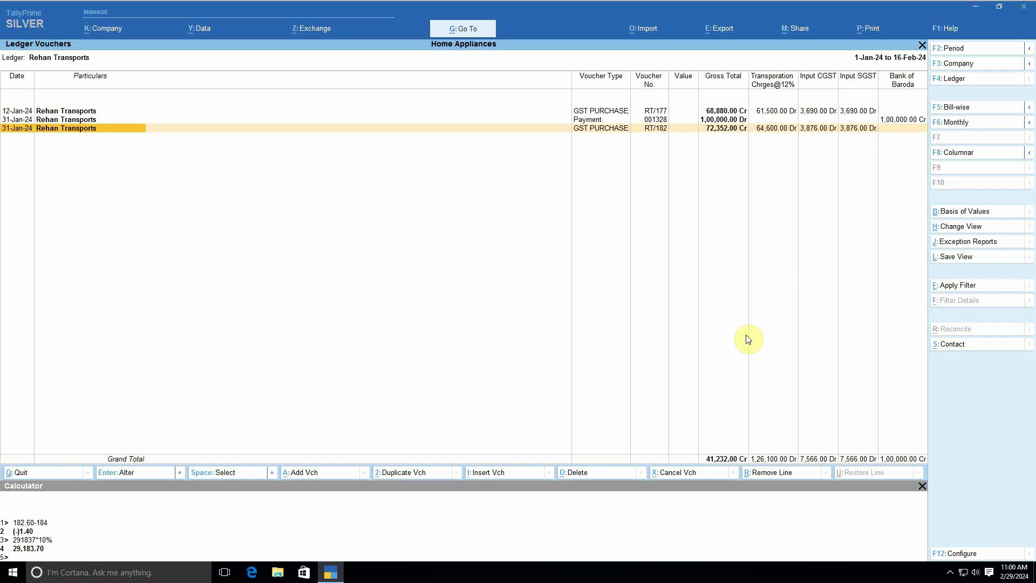
# Calculate 1% of the 126100 transportation charges in the calculator and return to the ledger report
pyautogui.hotkey('ctrl', 'n')
pyautogui.write('126100')
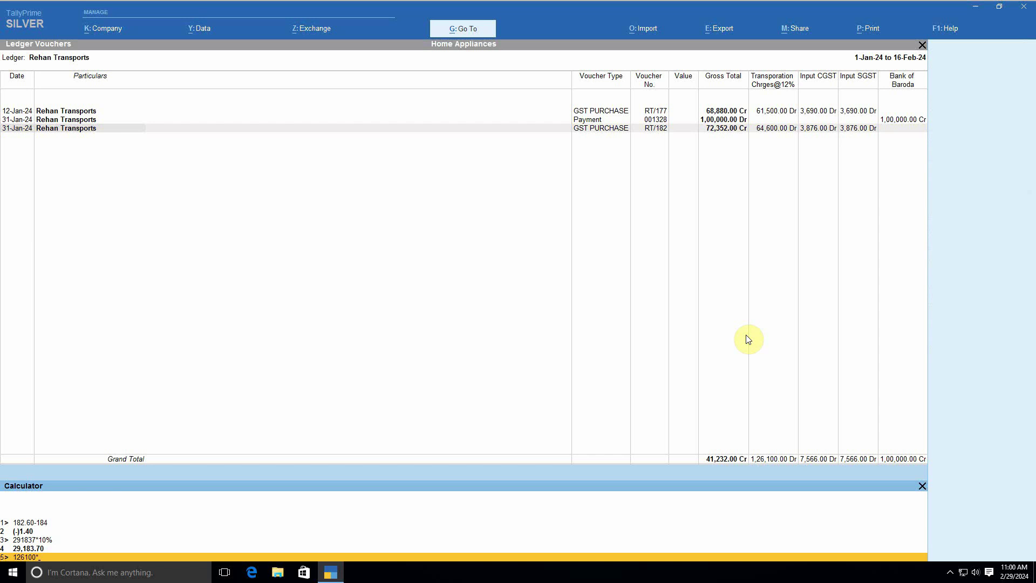
pyautogui.write('*1%')
pyautogui.press('Return')
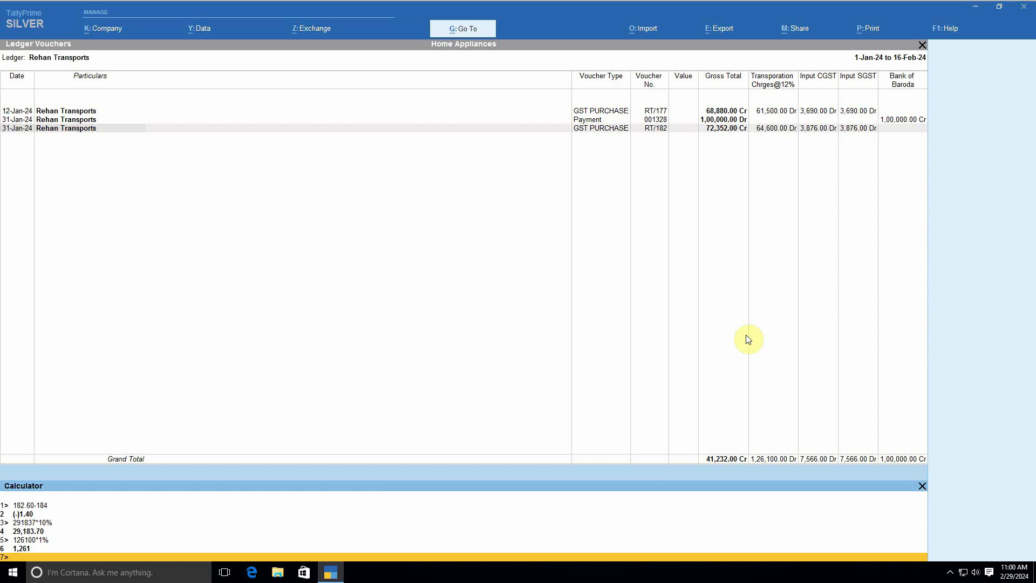
pyautogui.hotkey('ctrl', 'm')
# From the Rehan Transports ledger vouchers, start a journal voucher dated 31-Jan-24 with the voucher class Not Applicable
pyautogui.press('Escape')
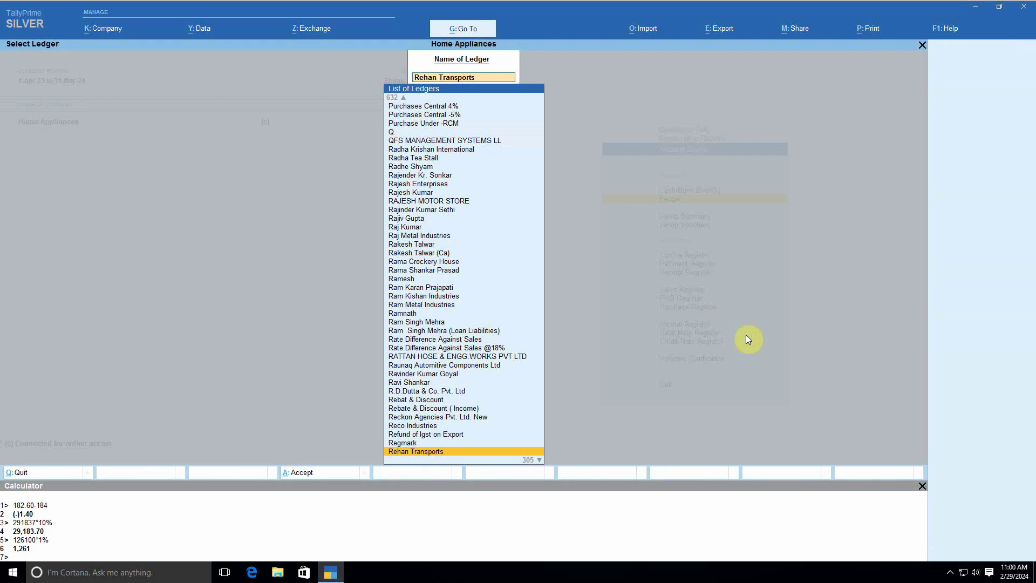
pyautogui.press('Return')
pyautogui.press('Down')
pyautogui.press('Down')
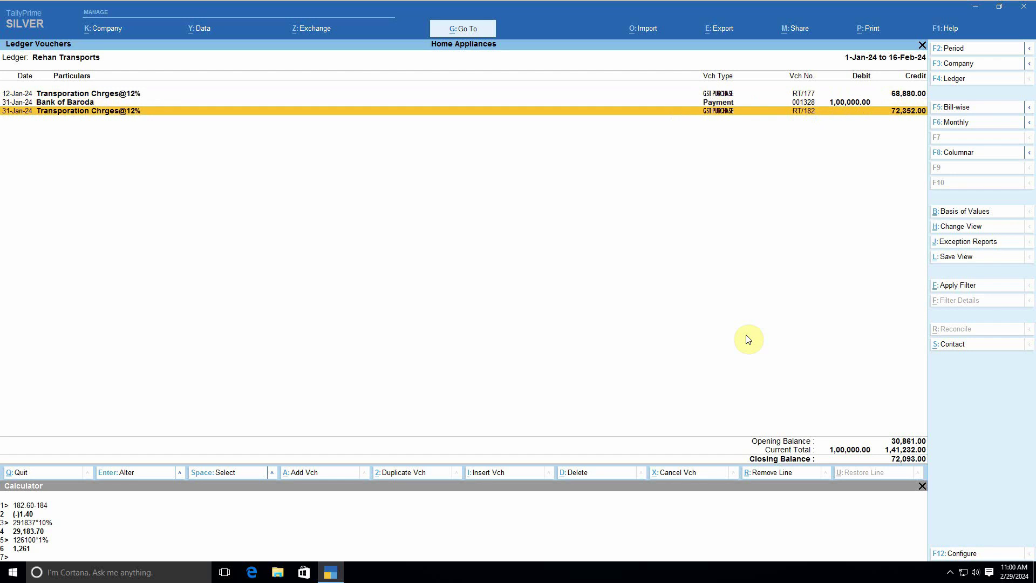
pyautogui.hotkey('alt', 'a')
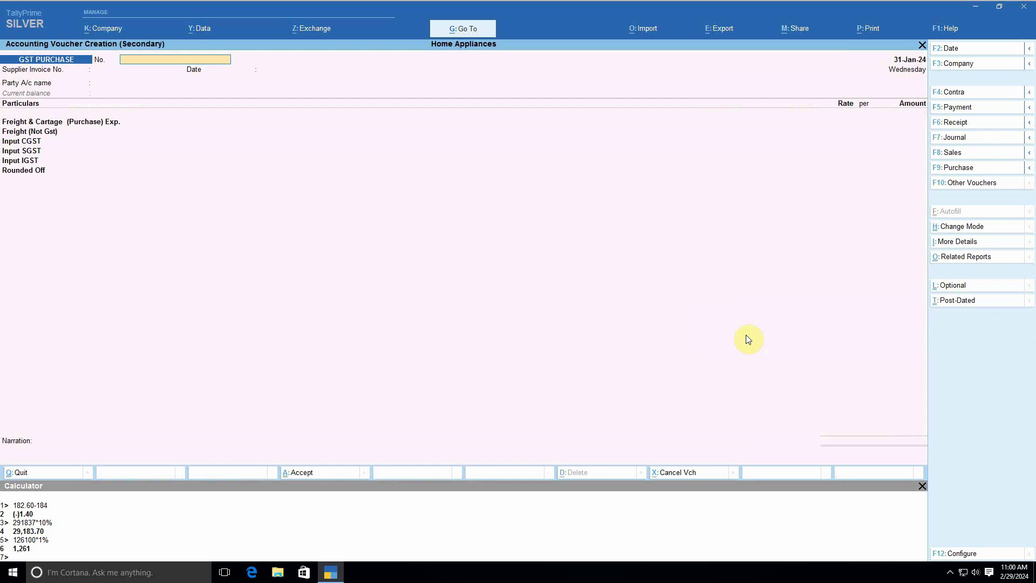
pyautogui.press('F10')
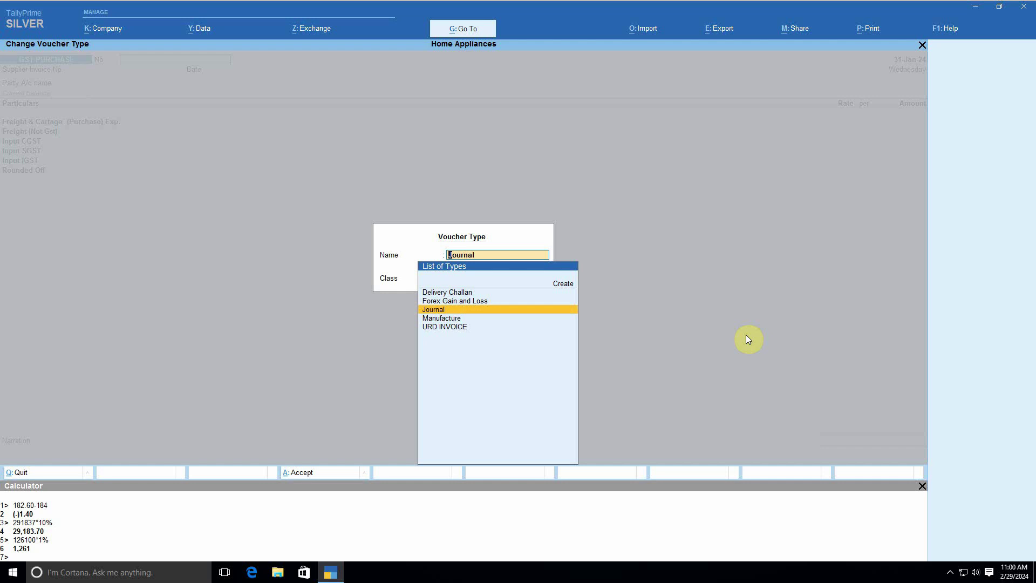
pyautogui.press('Return')
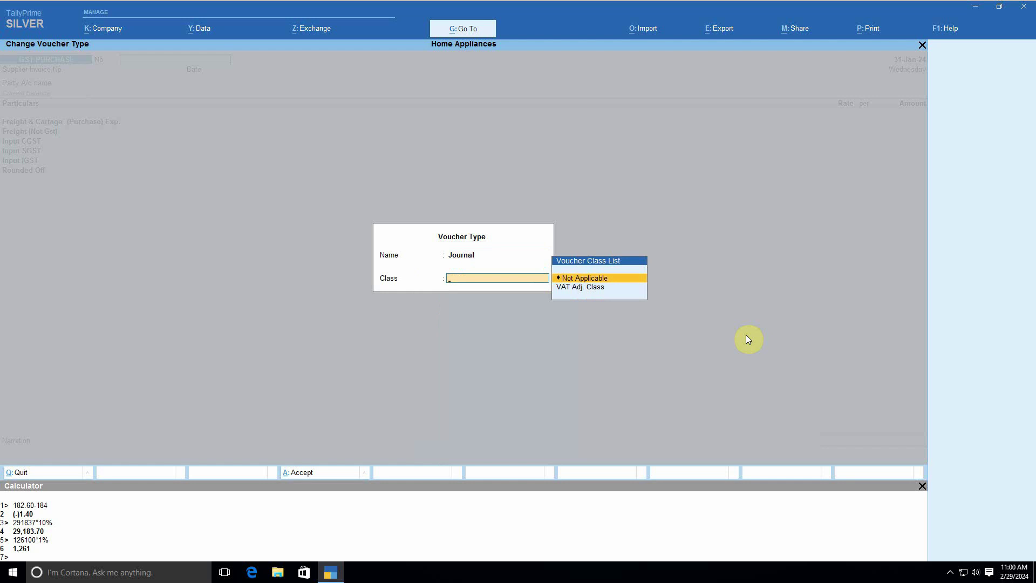
pyautogui.press('Return')
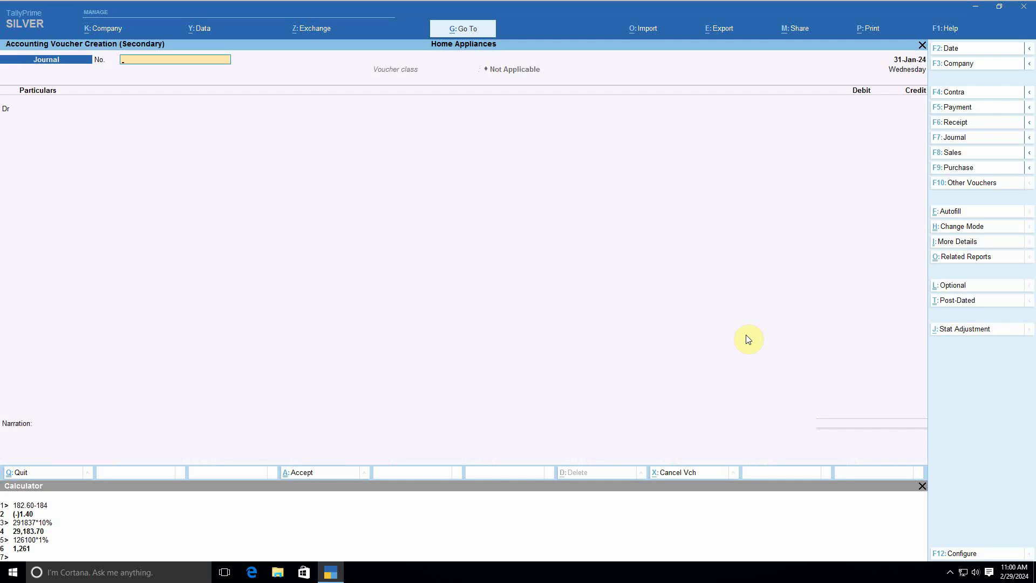
# Debit Rehan Transports with 1261 in the journal and set its bill-wise reference to On Account
pyautogui.write('Rehan')
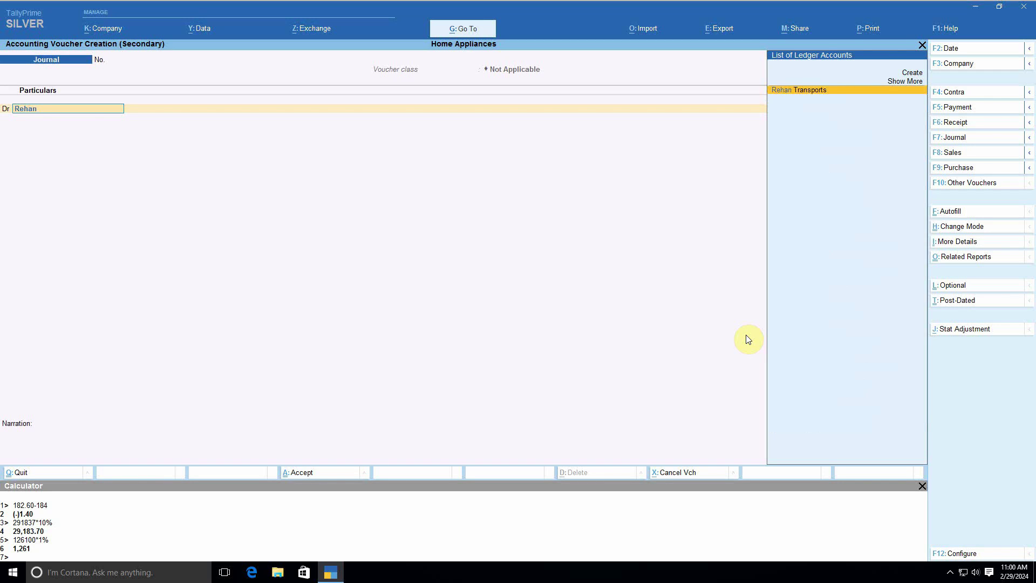
pyautogui.press('Return')
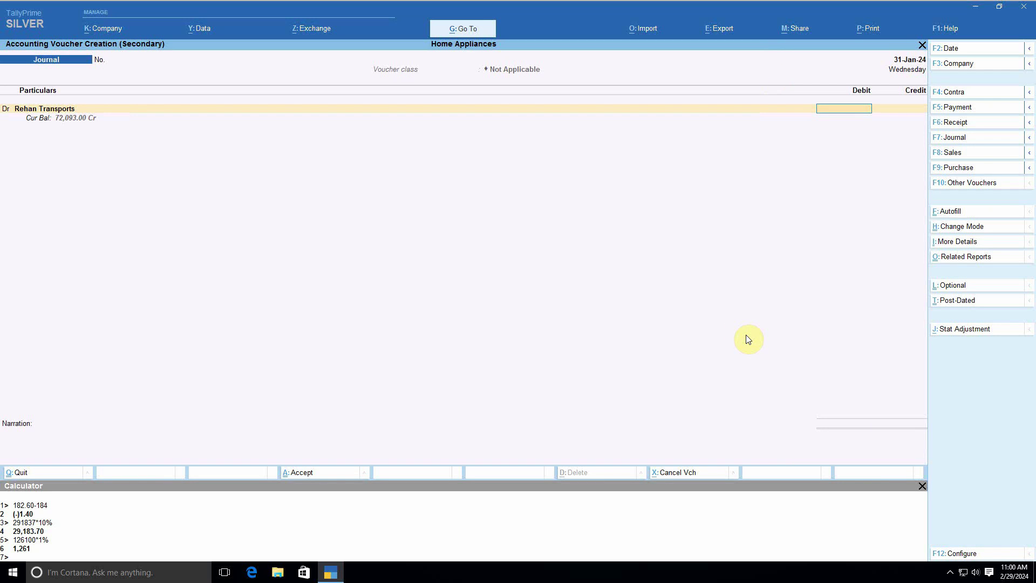
pyautogui.write('1261')
pyautogui.press('Return')
pyautogui.press('Down')
pyautogui.press('Down')
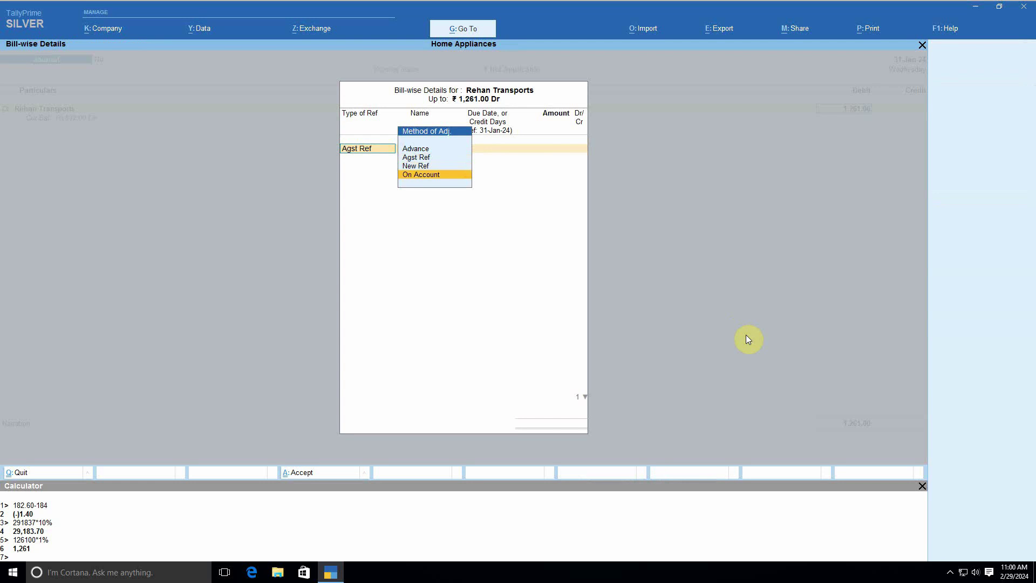
pyautogui.press('Return')
pyautogui.press('Return')
# Credit TDS on Contract with 1261 and end the TDS nature of payment details without adding a reference
pyautogui.press('Return')
pyautogui.press('Return')
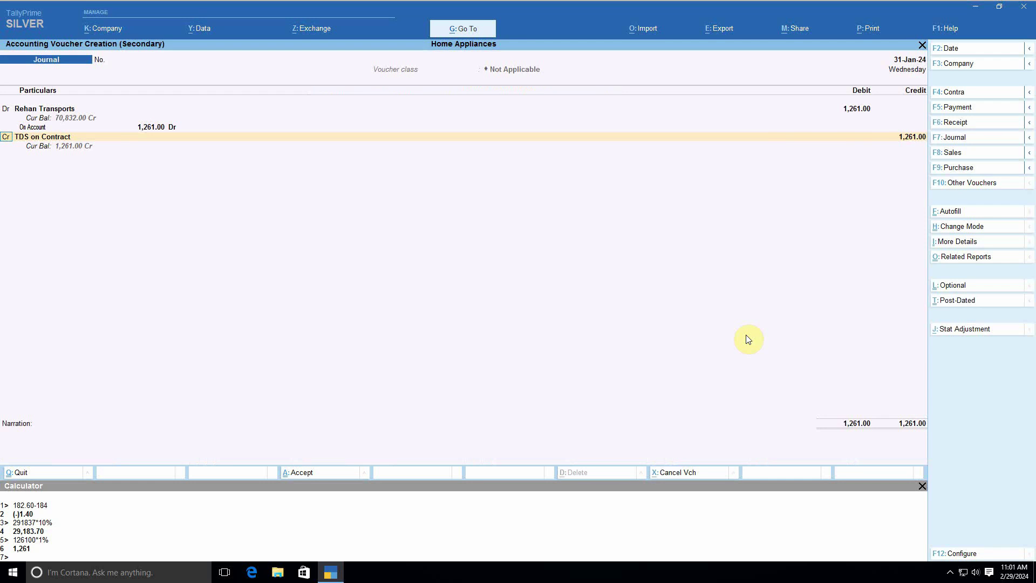
pyautogui.press('Return')
pyautogui.press('Return')
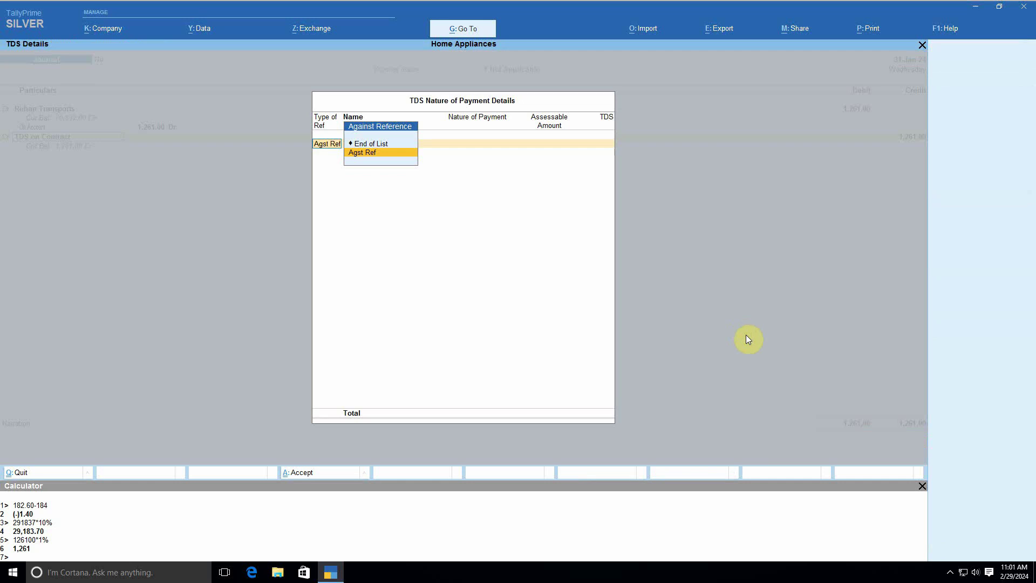
pyautogui.press('Up')
pyautogui.press('Return')
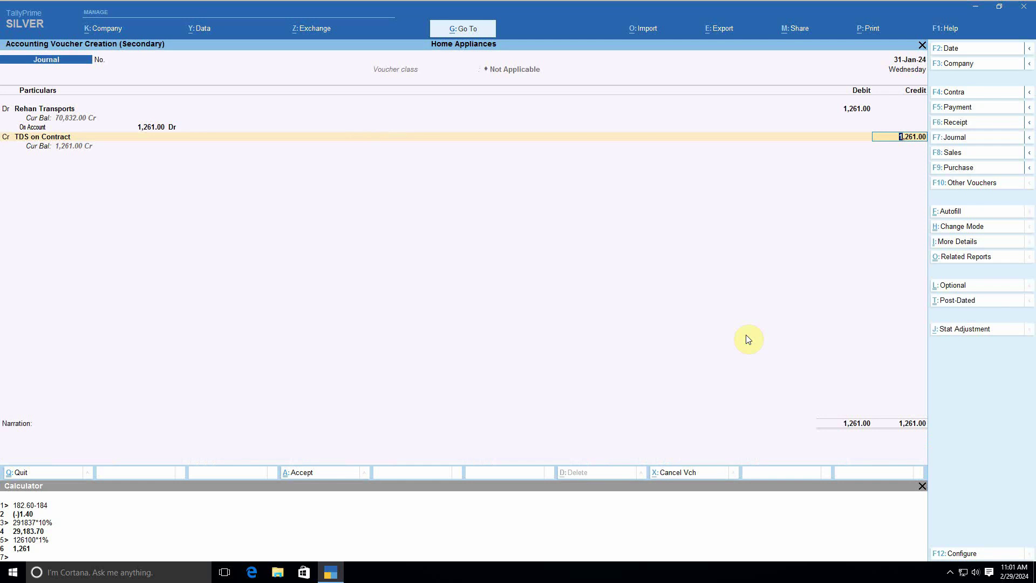
# Open the TDS on Contract ledger master from the journal, review its duty type and nature of payment, and accept it unchanged
pyautogui.press('BackSpace')
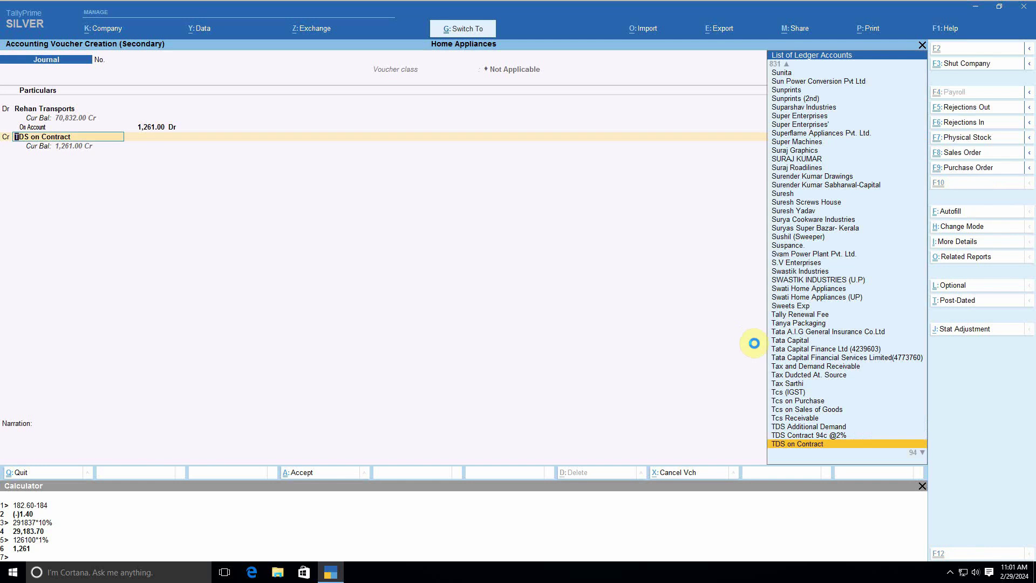
pyautogui.hotkey('ctrl', 'Return')
pyautogui.press('Return')
pyautogui.press('Return')
pyautogui.press('Return')
pyautogui.press('Return')
pyautogui.press('Return')
pyautogui.press('Return')
pyautogui.press('Return')
pyautogui.press('Return')
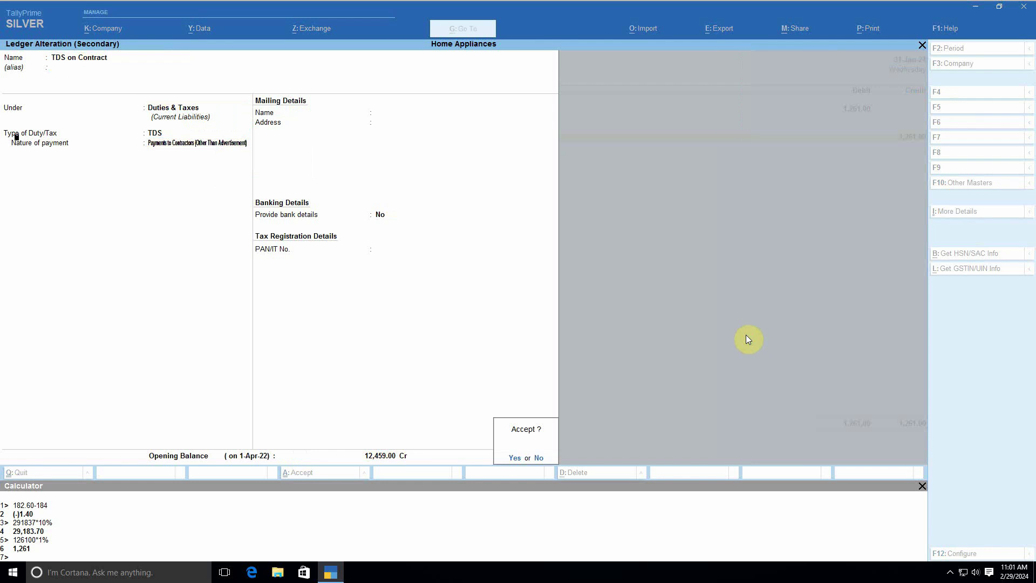
pyautogui.press('Return')
# End the TDS reference details again and save the journal voucher without a narration
pyautogui.press('Return')
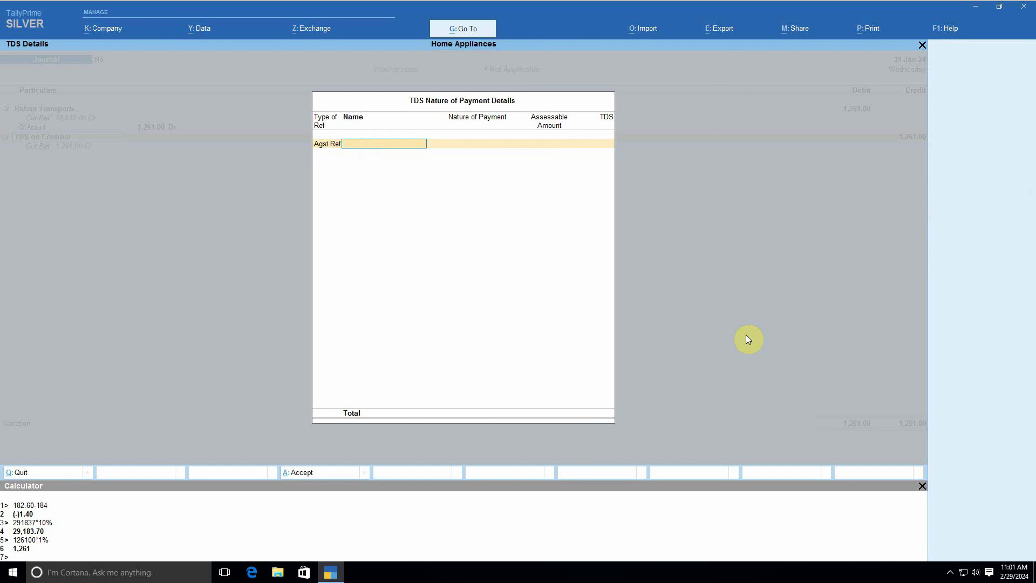
pyautogui.press('Up')
pyautogui.press('Return')
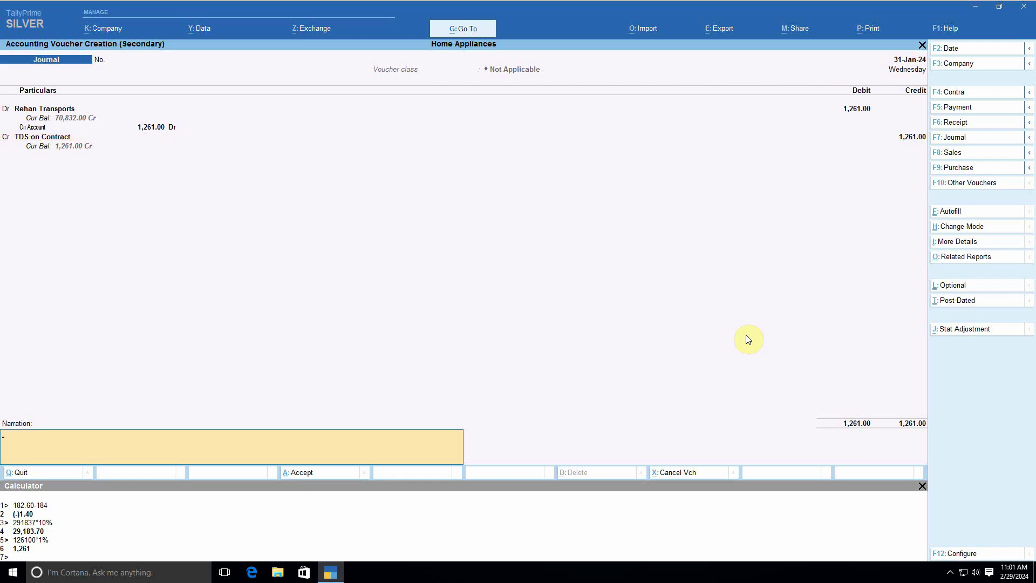
pyautogui.press('Return')
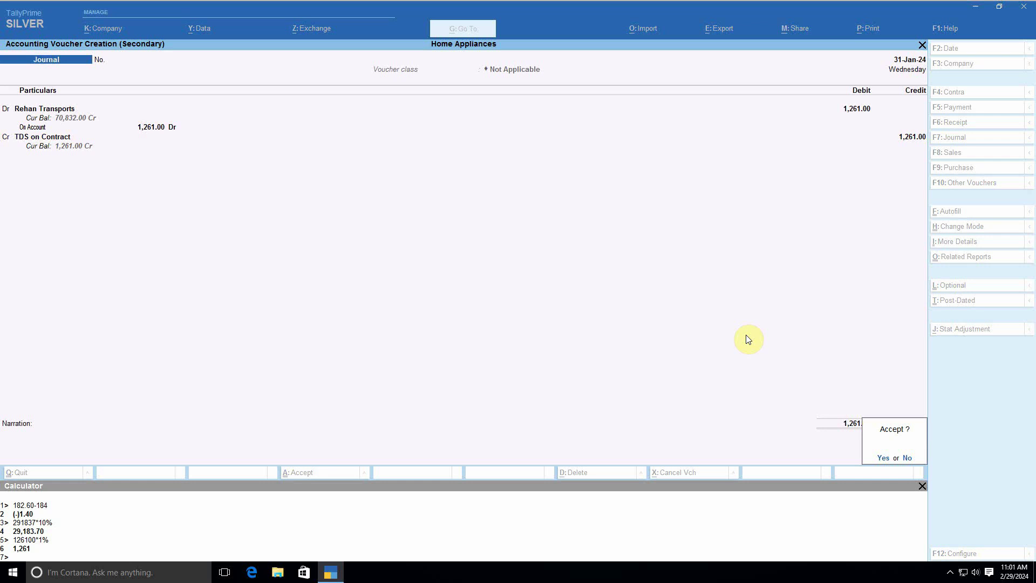
pyautogui.press('y')
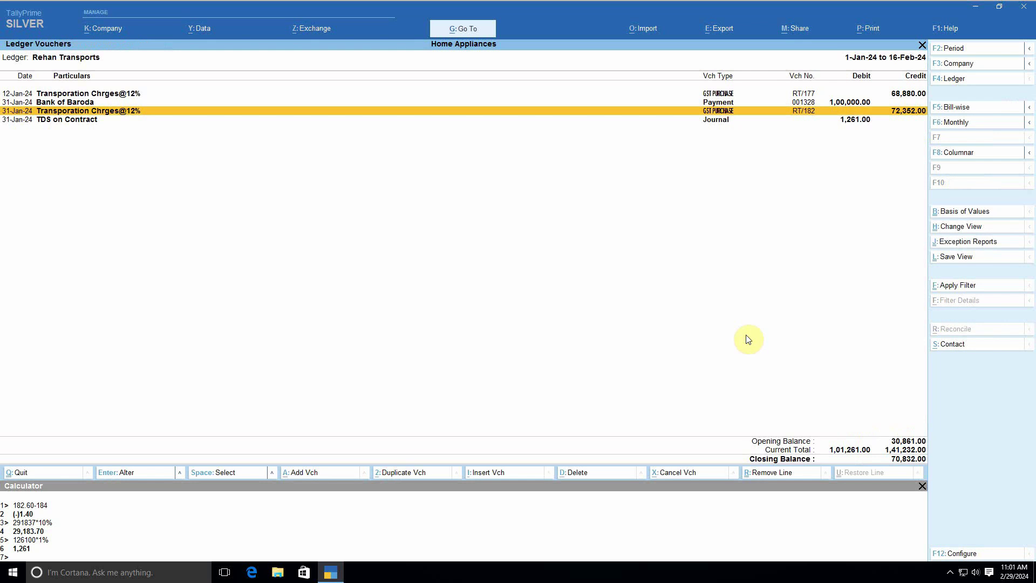
# Check the new journal entry in the Rehan Transports ledger and return to the Gateway of Tally
pyautogui.press('Down')
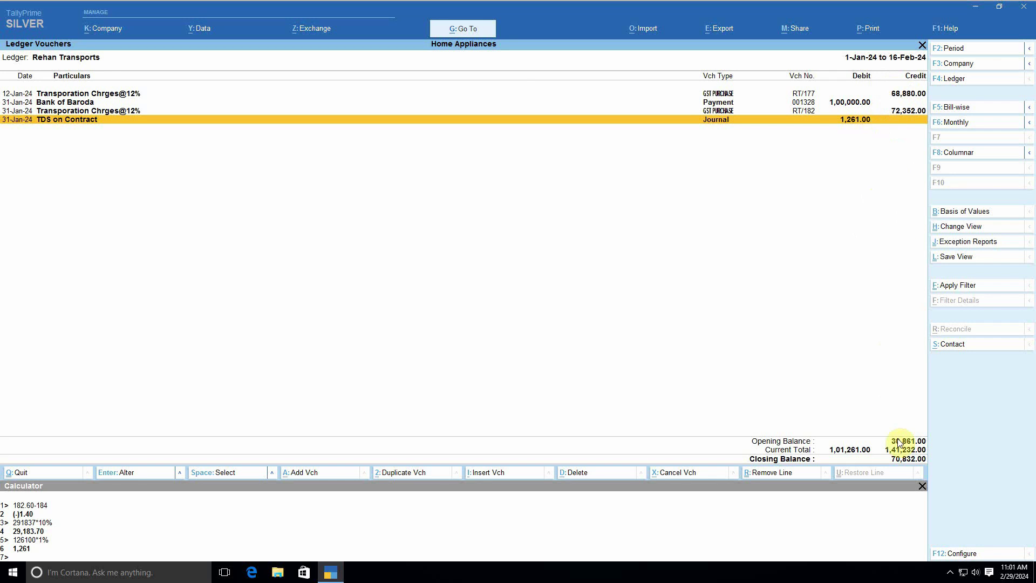
pyautogui.press('Escape')
pyautogui.press('Escape')
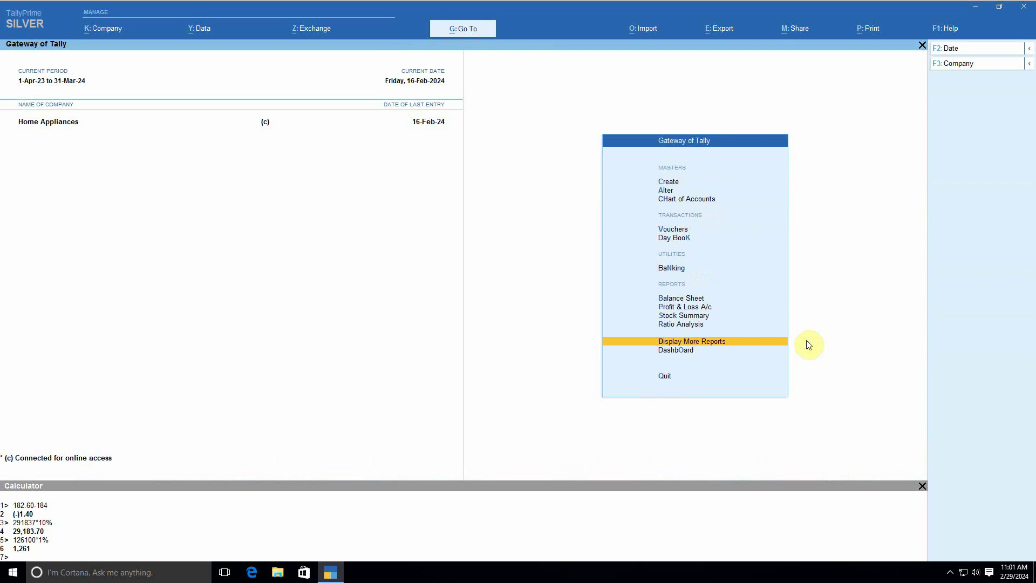
pyautogui.press('Escape')
pyautogui.press('Escape')
# Open the ledger vouchers report for the TDS on Contract account
pyautogui.write('da')
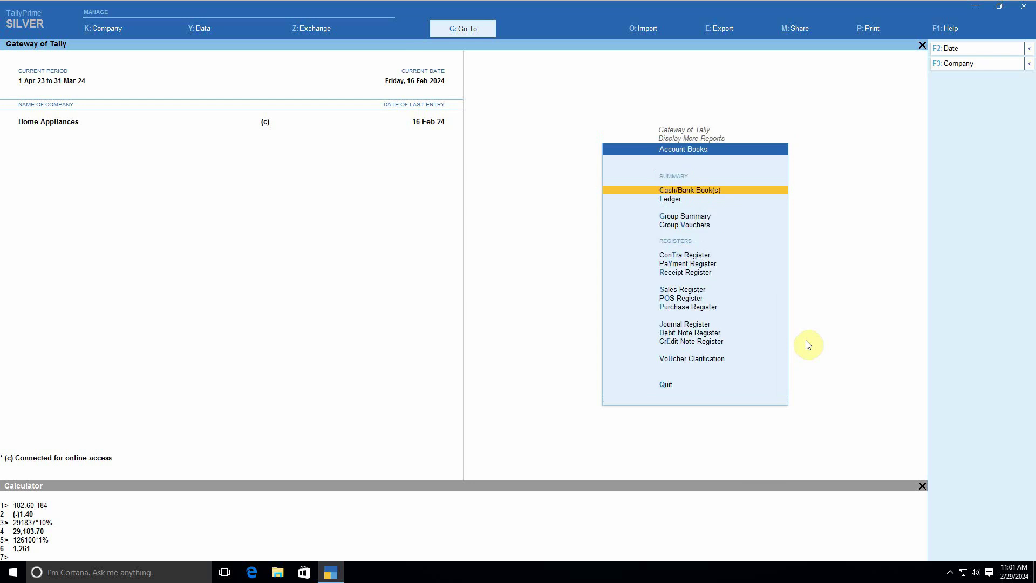
pyautogui.write('ltds')
pyautogui.press('Down')
pyautogui.press('Down')
pyautogui.press('Down')
pyautogui.press('Down')
pyautogui.press('Down')
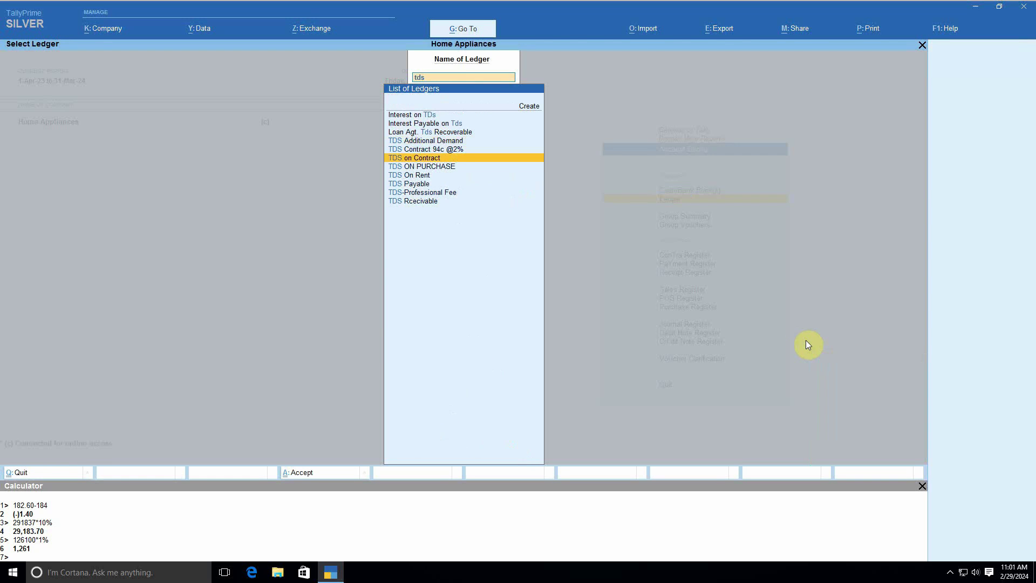
pyautogui.press('Up')
pyautogui.press('Up')
pyautogui.press('Up')
pyautogui.press('Return')
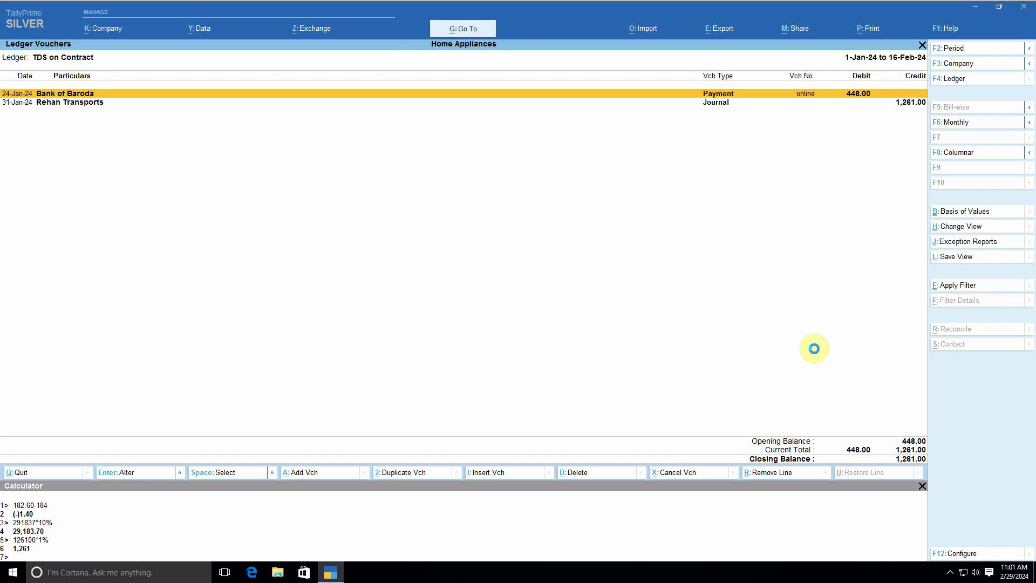
# Display the TDS on Contract ledger as a monthly summary and open its February vouchers
pyautogui.press('Escape')
pyautogui.press('Return')
pyautogui.press('F6')
pyautogui.press('Return')
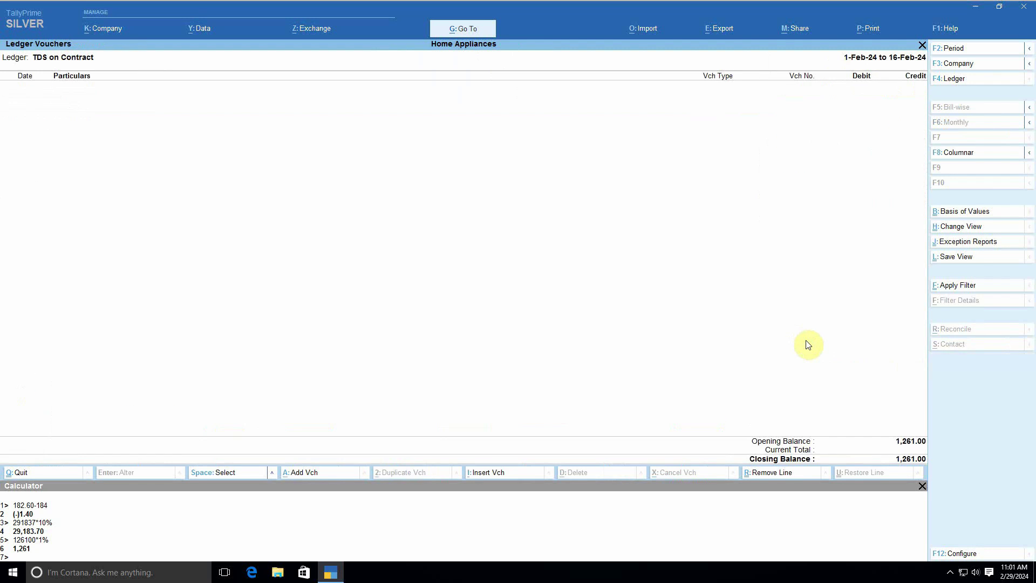
# Add a voucher dated 7-Feb-24 from the TDS on Contract February report and make it a payment voucher
pyautogui.hotkey('alt', 'c')
pyautogui.press('F2')
pyautogui.write('7-')
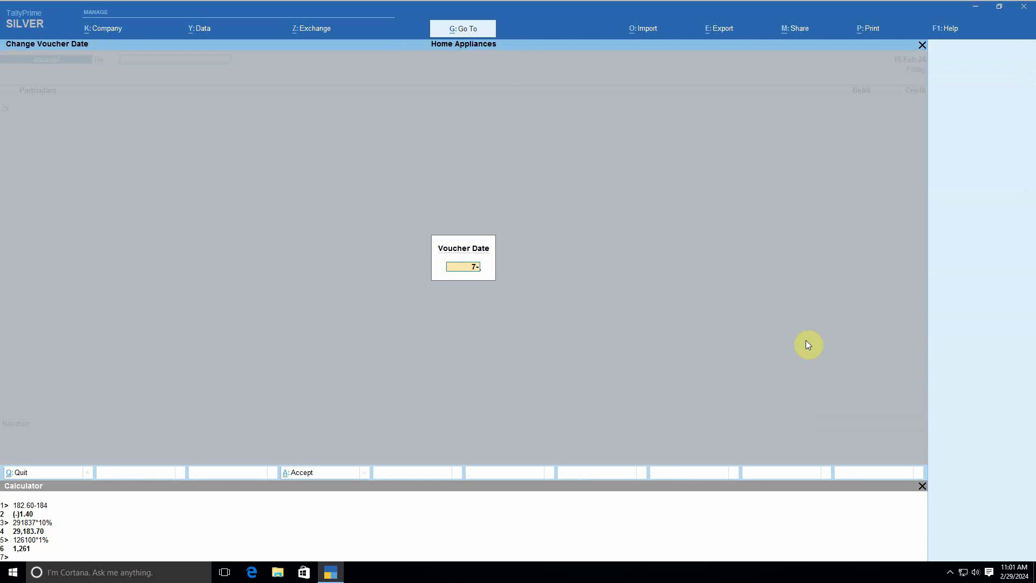
pyautogui.write('2')
pyautogui.press('Return')
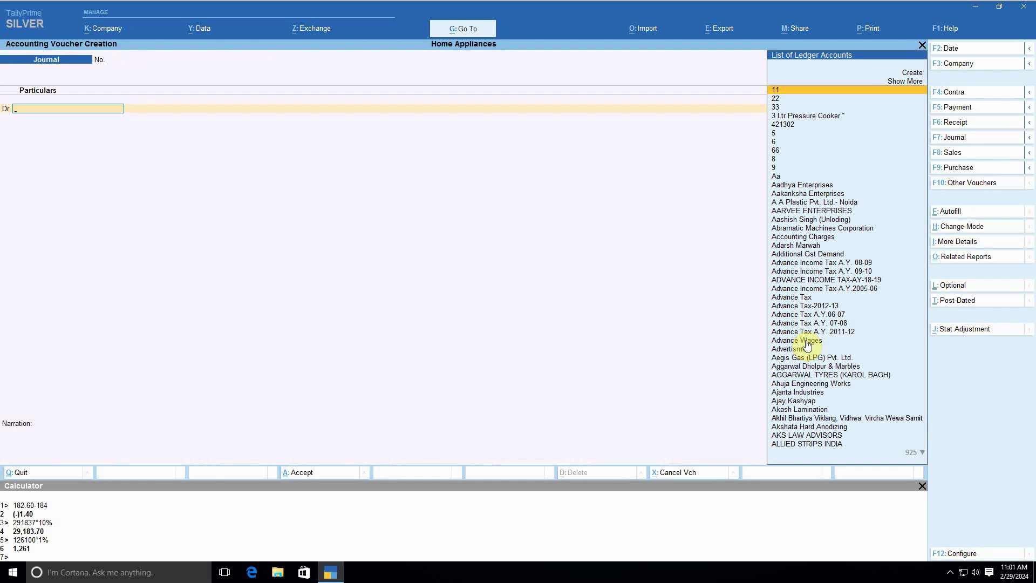
pyautogui.press('F5')
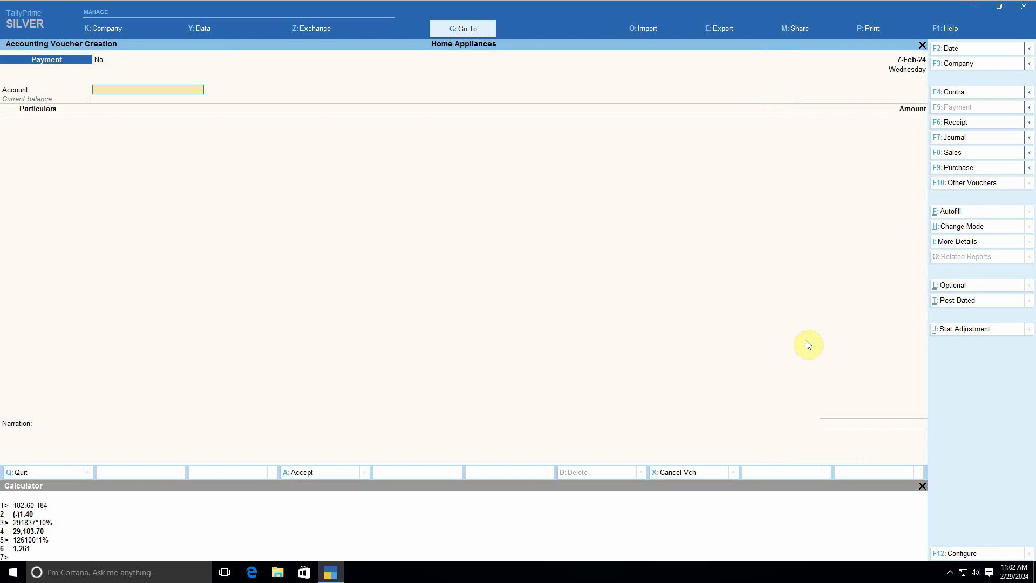
# Pay 1261 to TDS on Contract from the Bank of Baroda account, ending the TDS details without a reference
pyautogui.write('Ban')
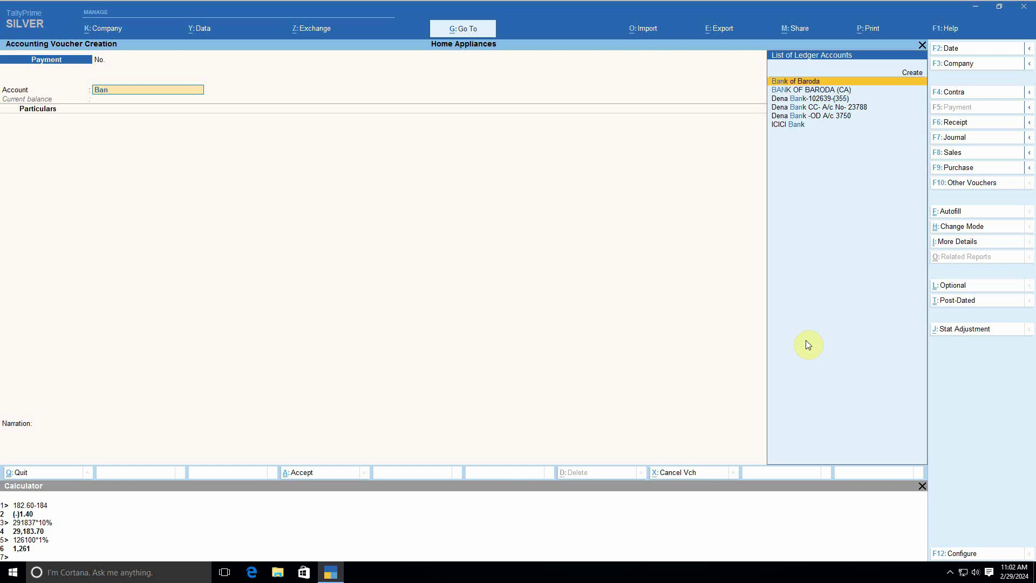
pyautogui.press('Return')
pyautogui.write('Tdso')
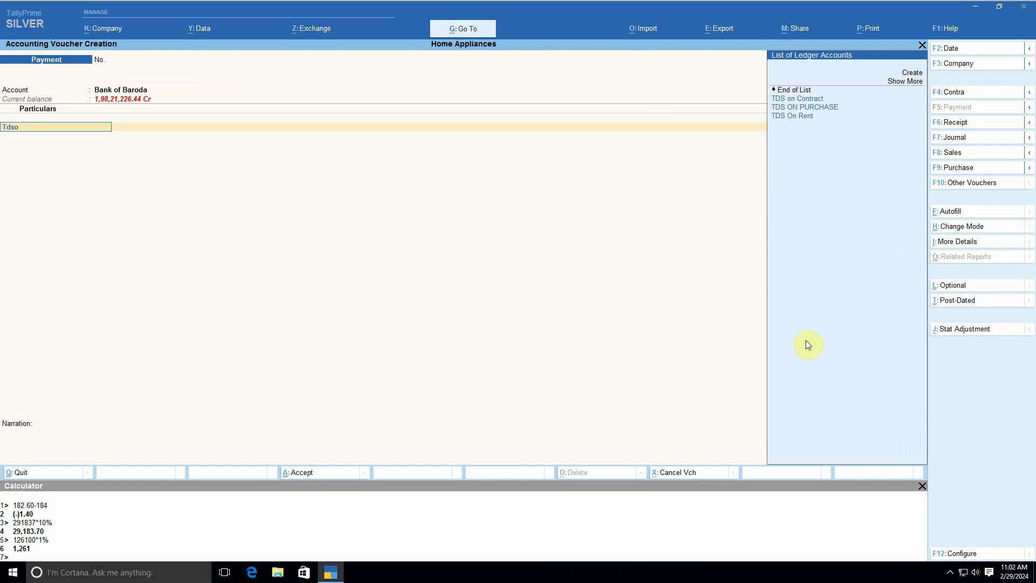
pyautogui.write('n')
pyautogui.press('Return')
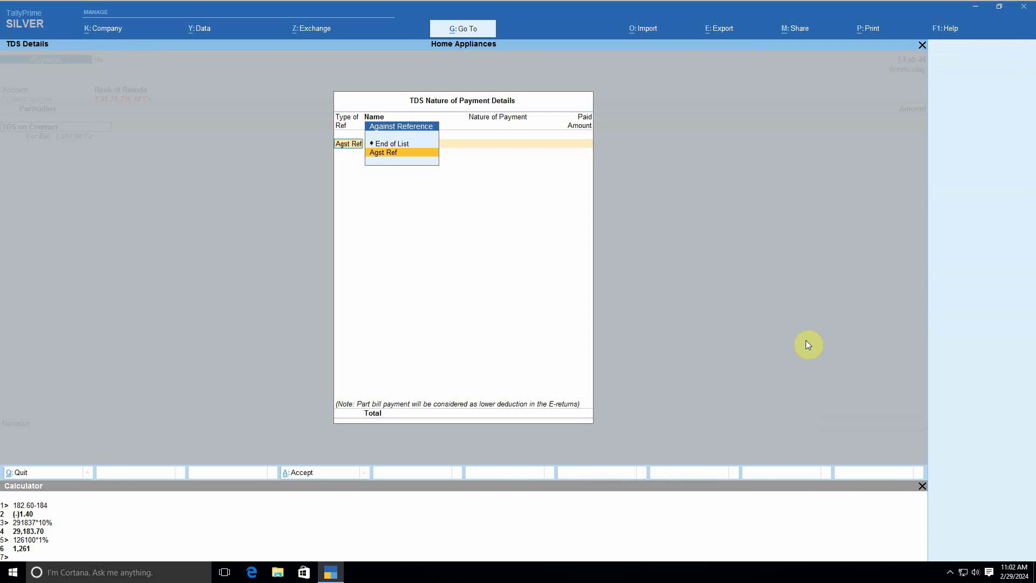
pyautogui.press('Up')
pyautogui.press('Return')
pyautogui.write('1,261')
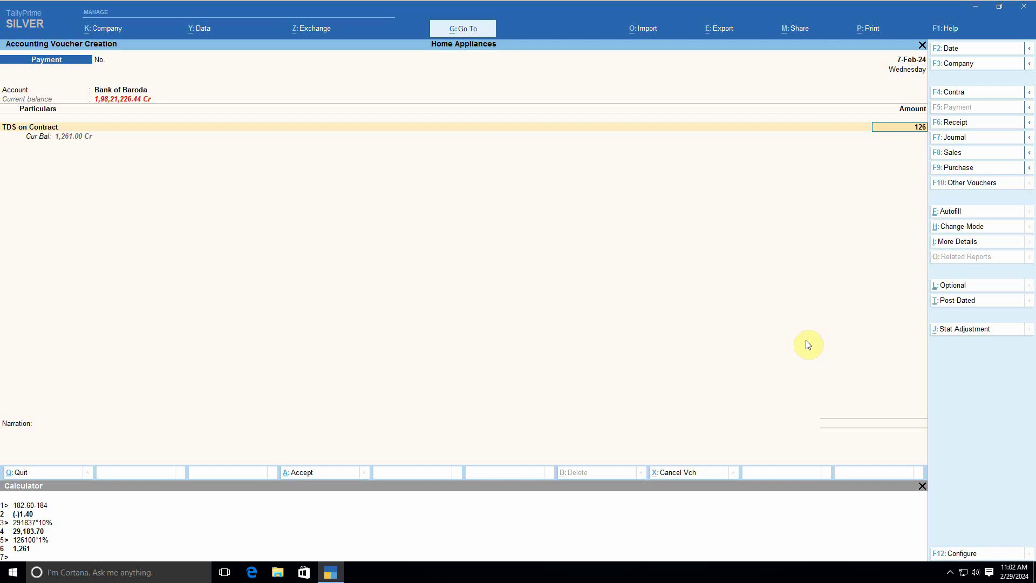
# Accept the remaining payment details, save the voucher without a narration and return to the TDS on Contract monthly summary
pyautogui.press('Return')
pyautogui.press('Return')
pyautogui.press('Return')
pyautogui.press('Return')
pyautogui.press('Return')
pyautogui.press('Return')
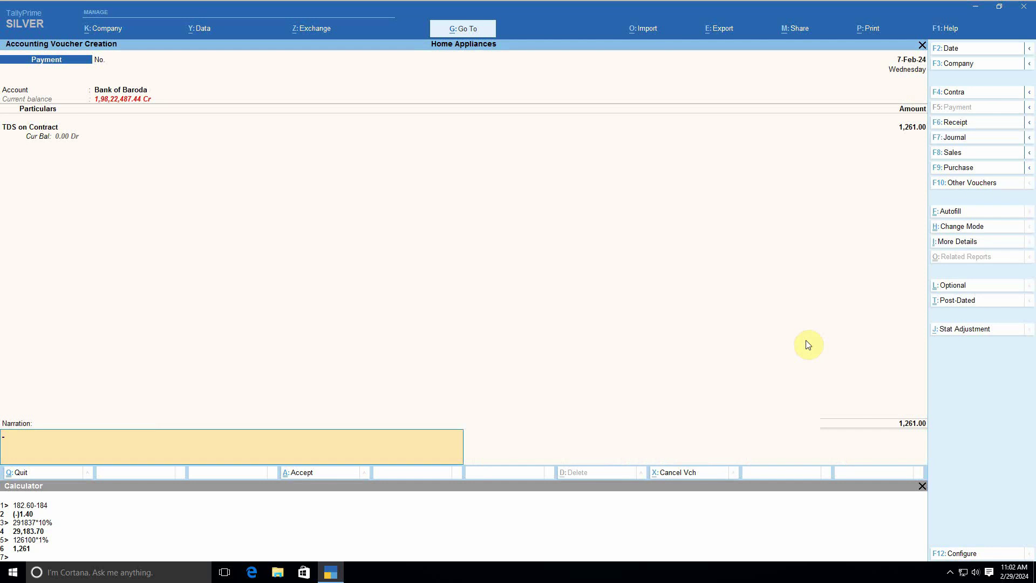
pyautogui.press('Escape')
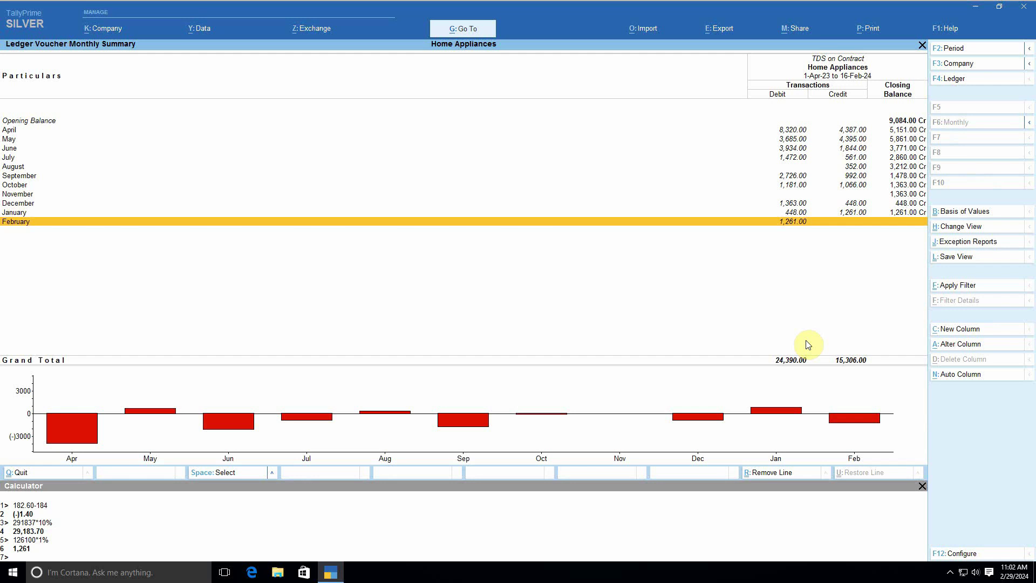
# Leave the TDS on Contract report and display the TDS On Rent ledger as a monthly summary
pyautogui.press('Escape')
pyautogui.press('Escape')
pyautogui.press('Escape')
pyautogui.press('Escape')
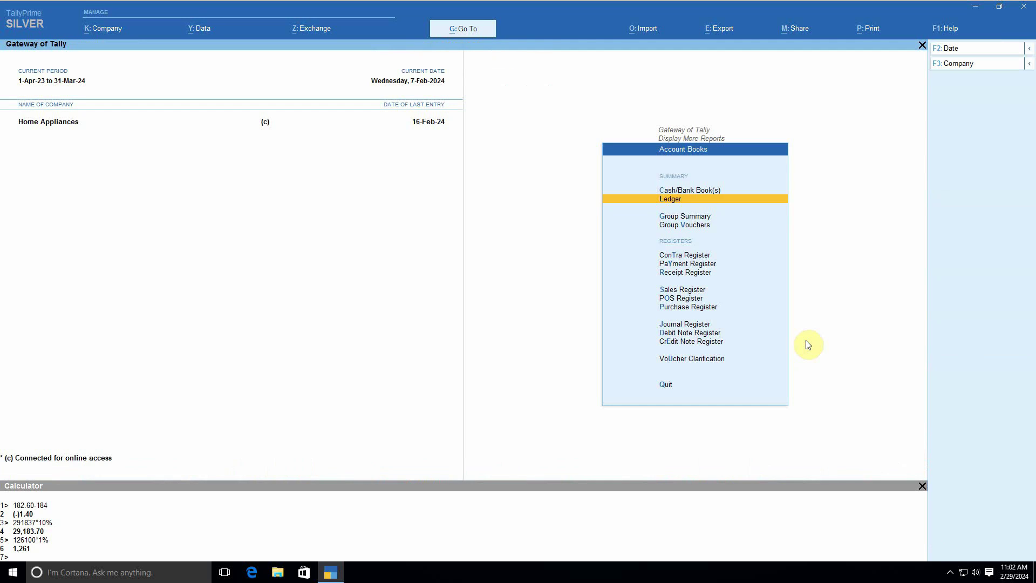
pyautogui.write('nd')
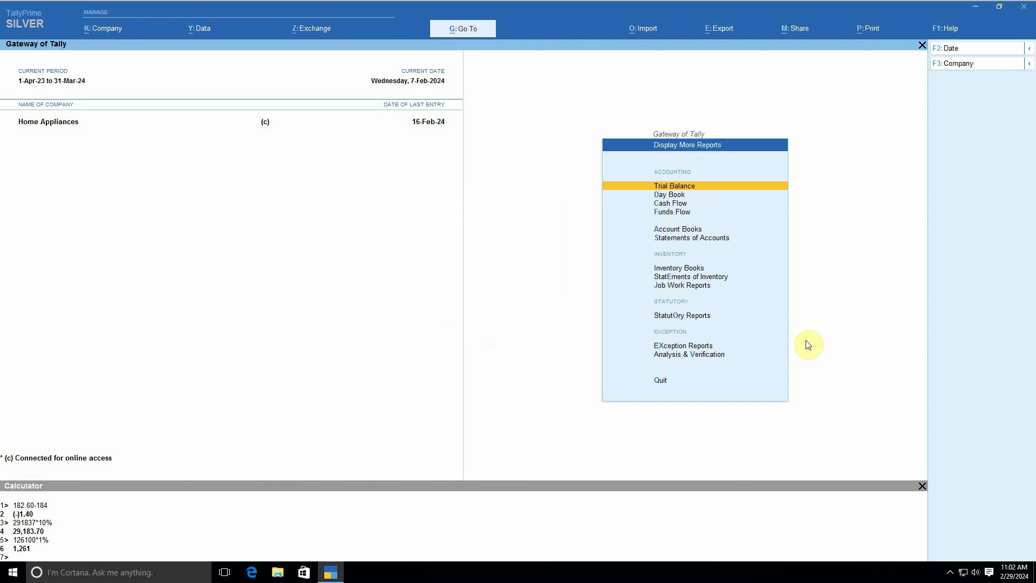
pyautogui.write('alTdso')
pyautogui.press('Down')
pyautogui.press('Down')
pyautogui.press('Return')
pyautogui.press('F6')
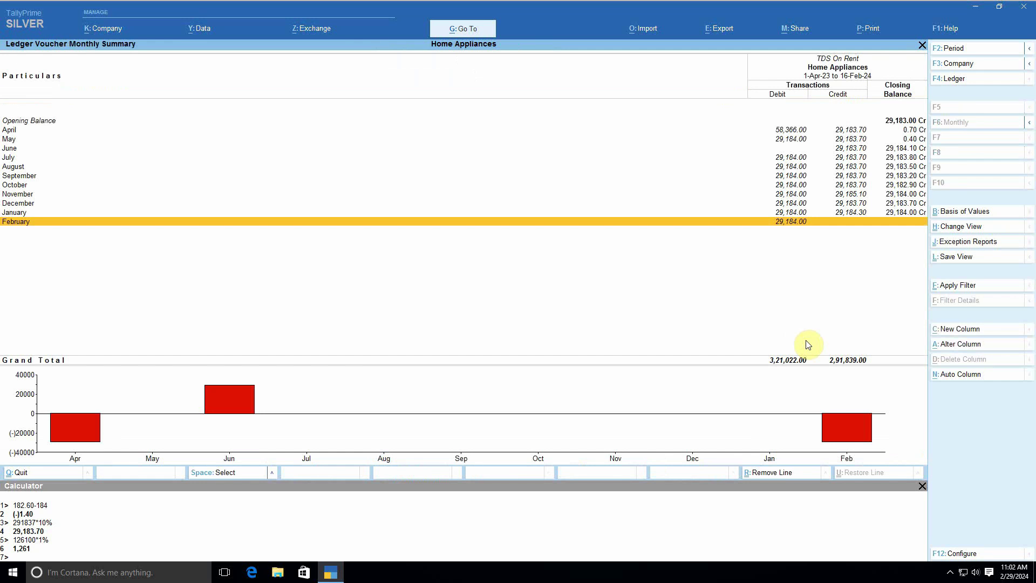
# Review the January vouchers of the TDS On Rent ledger and inspect the 1-Jan-24 journal entry without changing it
pyautogui.press('Up')
pyautogui.press('Return')
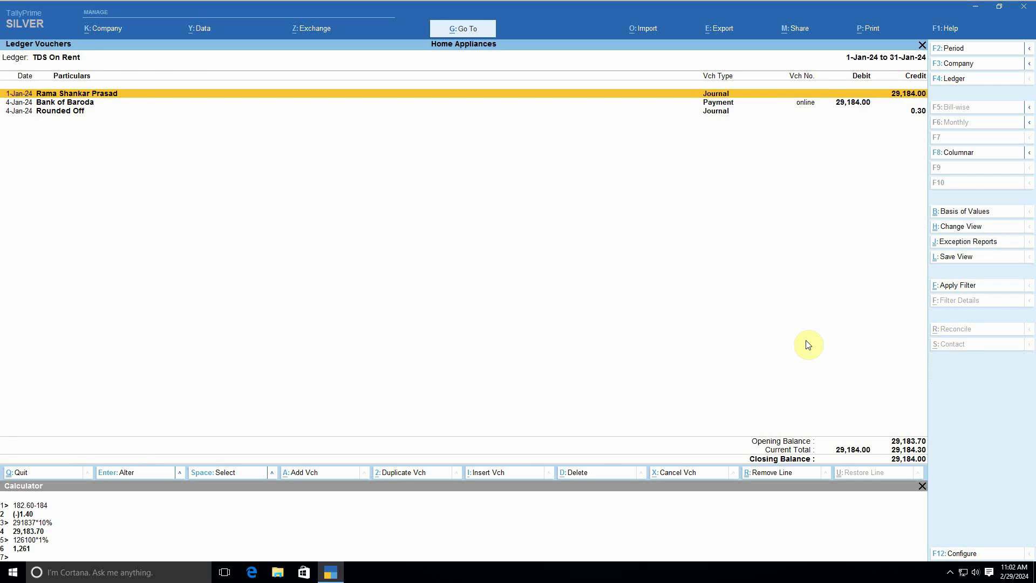
pyautogui.press('Escape')
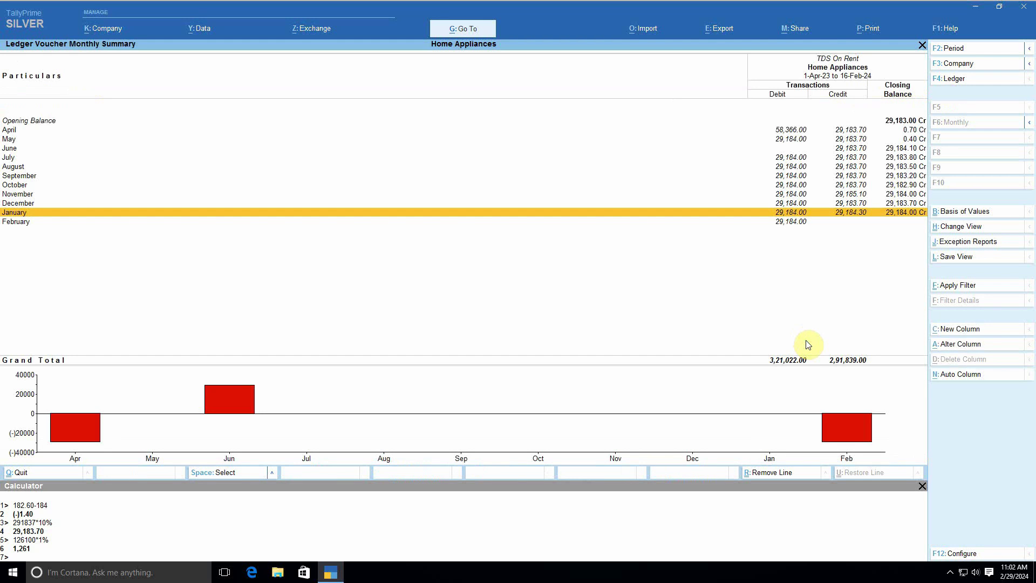
pyautogui.press('Return')
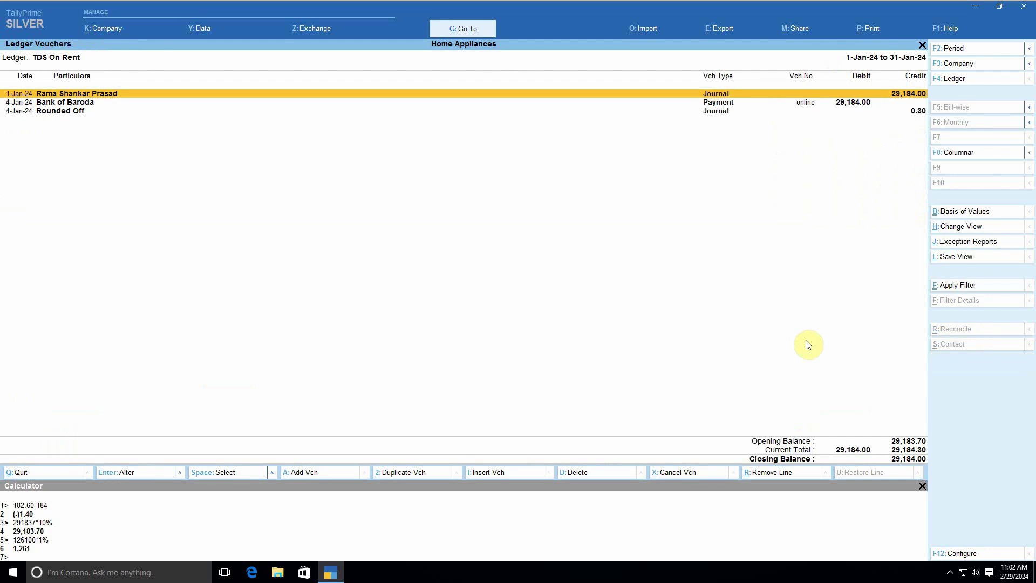
pyautogui.press('Return')
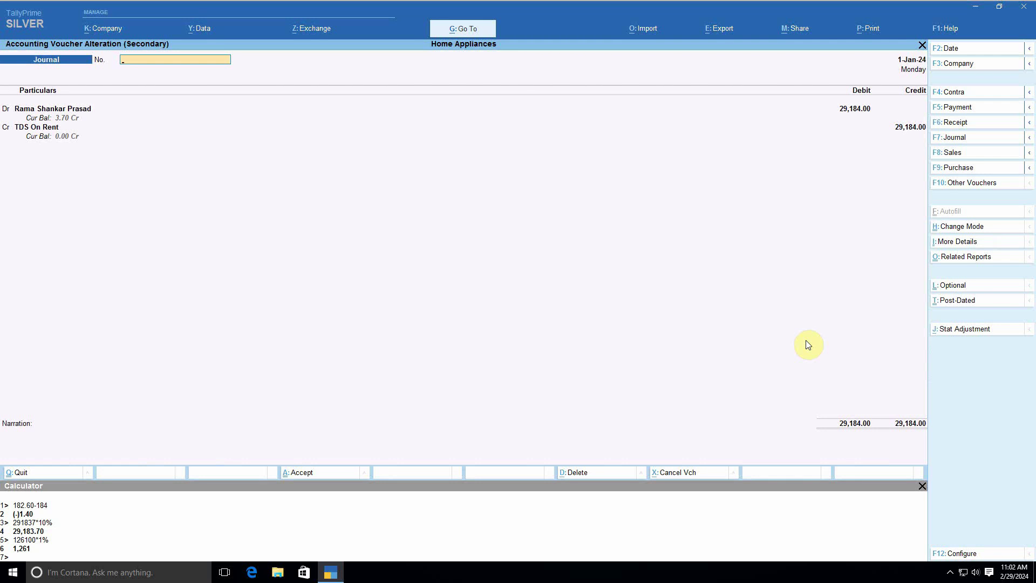
pyautogui.press('Escape')
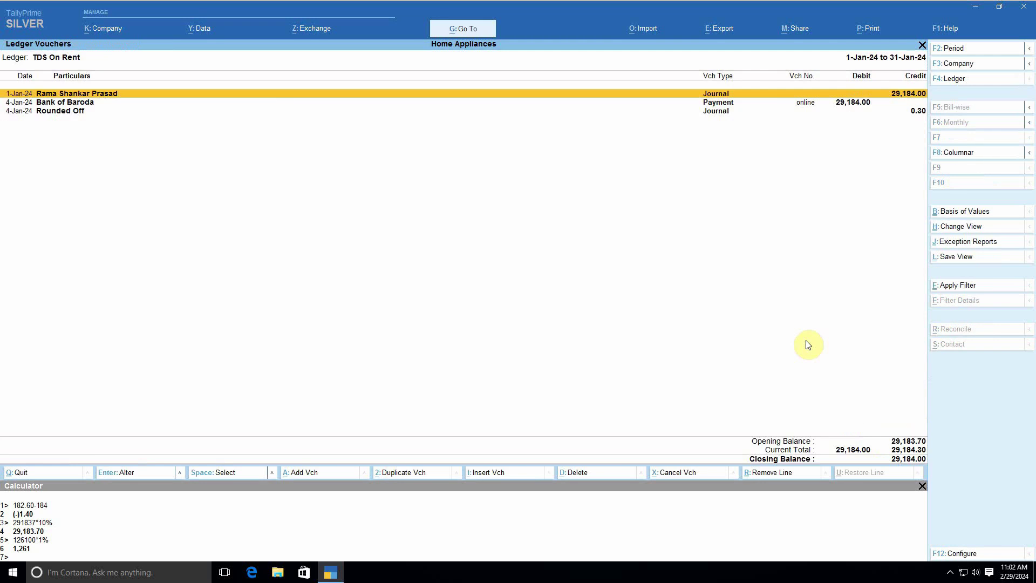
# Check the February vouchers of the TDS On Rent ledger and return to the ledger selection
pyautogui.press('Escape')
pyautogui.press('Down')
pyautogui.press('Return')
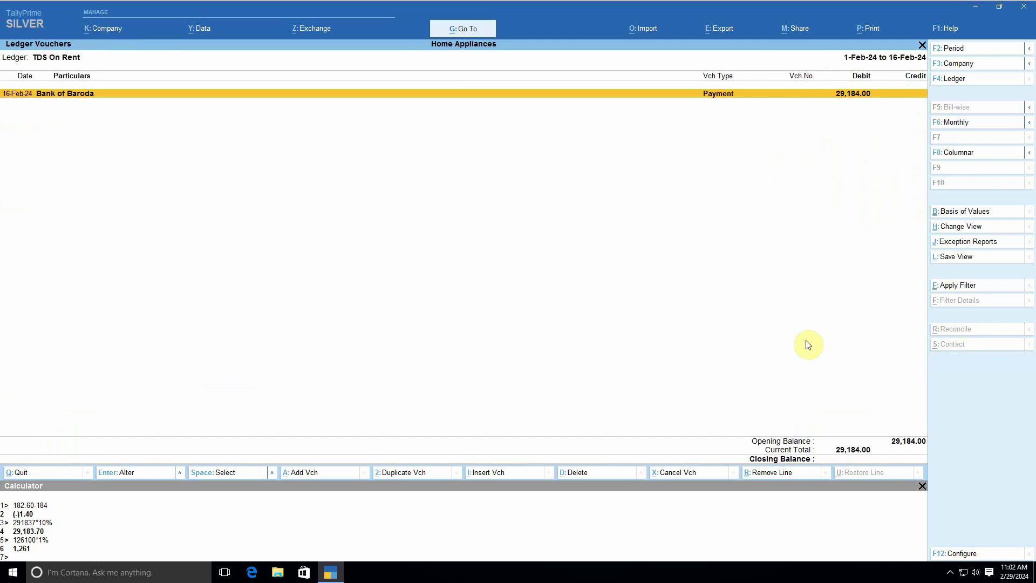
pyautogui.press('Escape')
pyautogui.press('Escape')
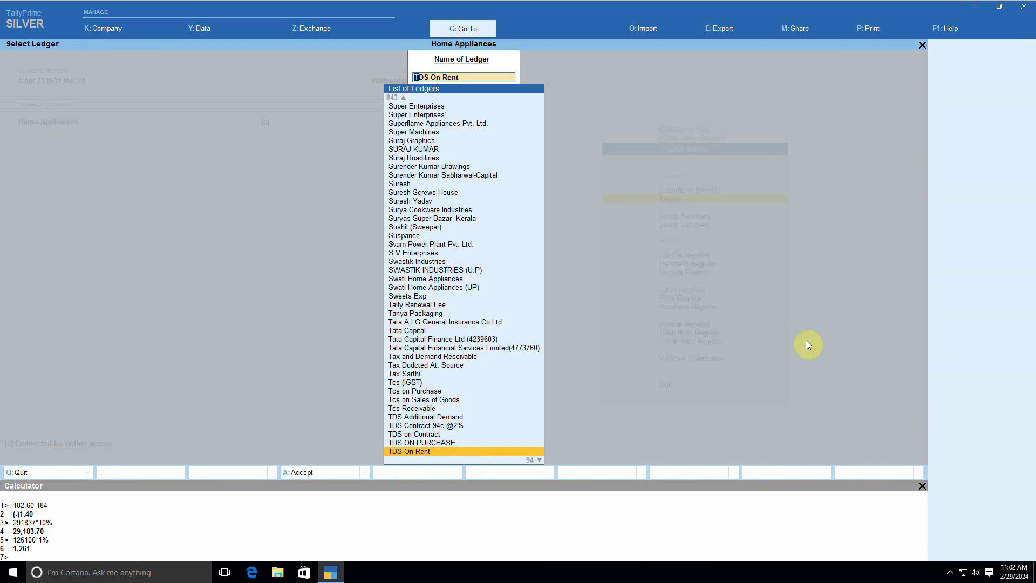
# Display the February vouchers of the TDS on Contract ledger
pyautogui.press('Up')
pyautogui.press('Up')
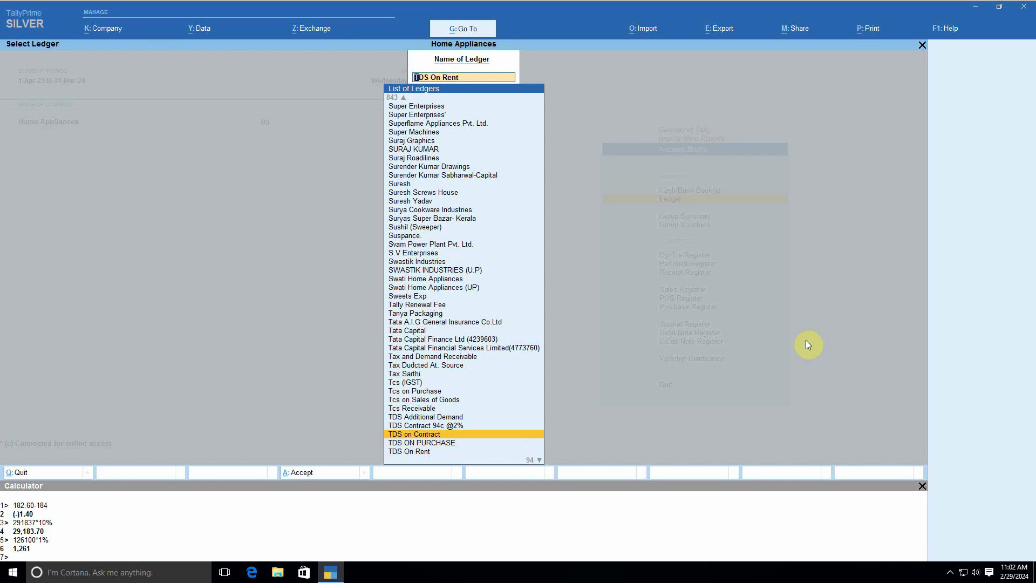
pyautogui.press('Return')
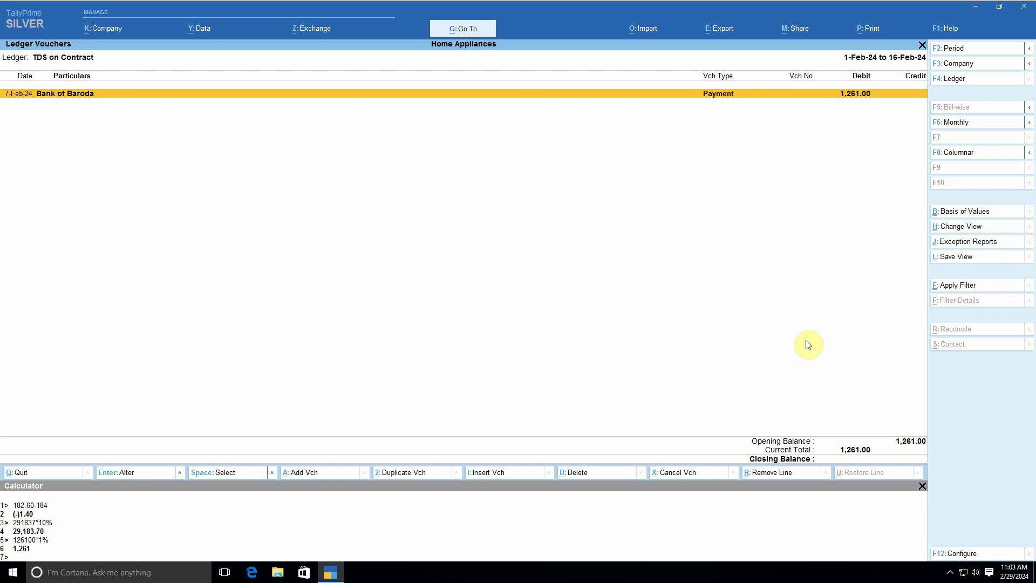
# Close the TDS on Contract report and back out through the Gateway of Tally to the quit confirmation
pyautogui.press('Escape')
pyautogui.press('Escape')
pyautogui.press('Escape')
pyautogui.press('Escape')
pyautogui.press('Escape')
pyautogui.press('Escape')
pyautogui.press('Escape')
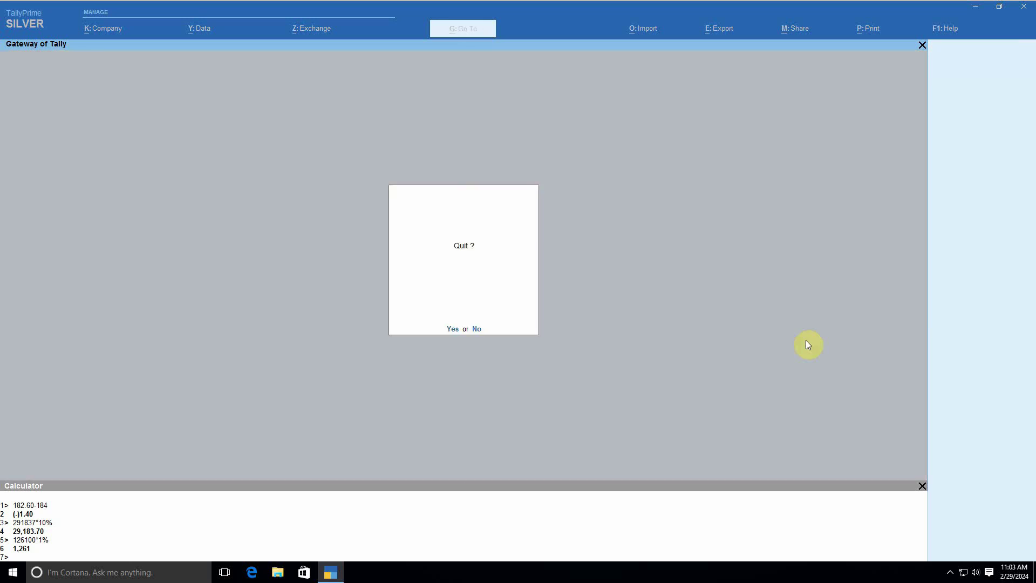